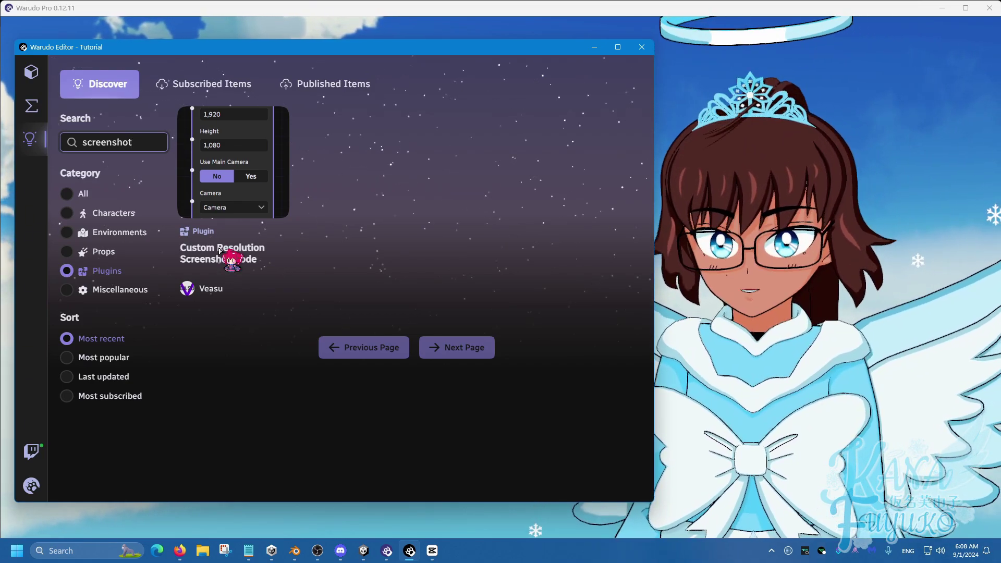
pyautogui.click(31, 486)
pyautogui.click(65, 353)
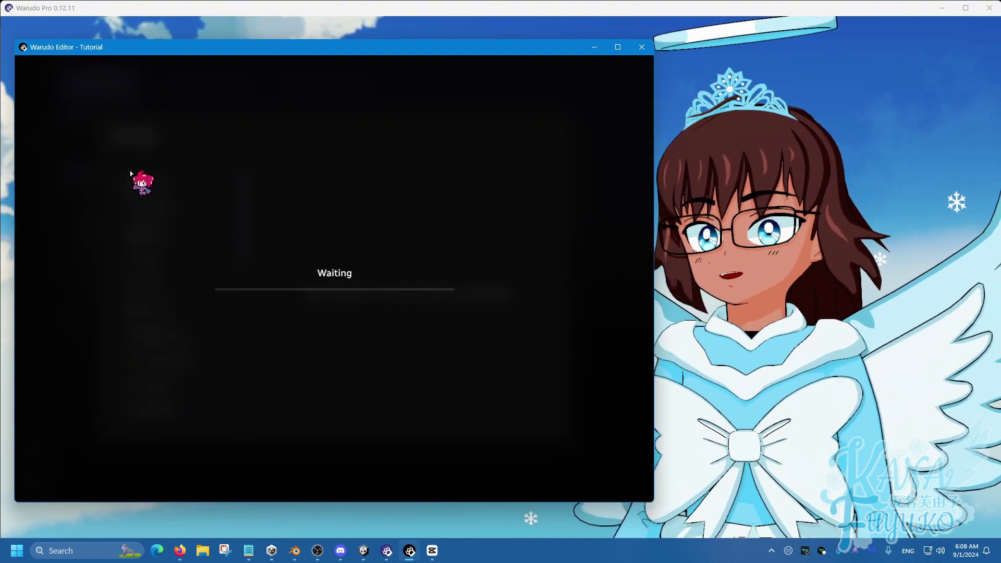
pyautogui.scroll(-8, 359, 315)
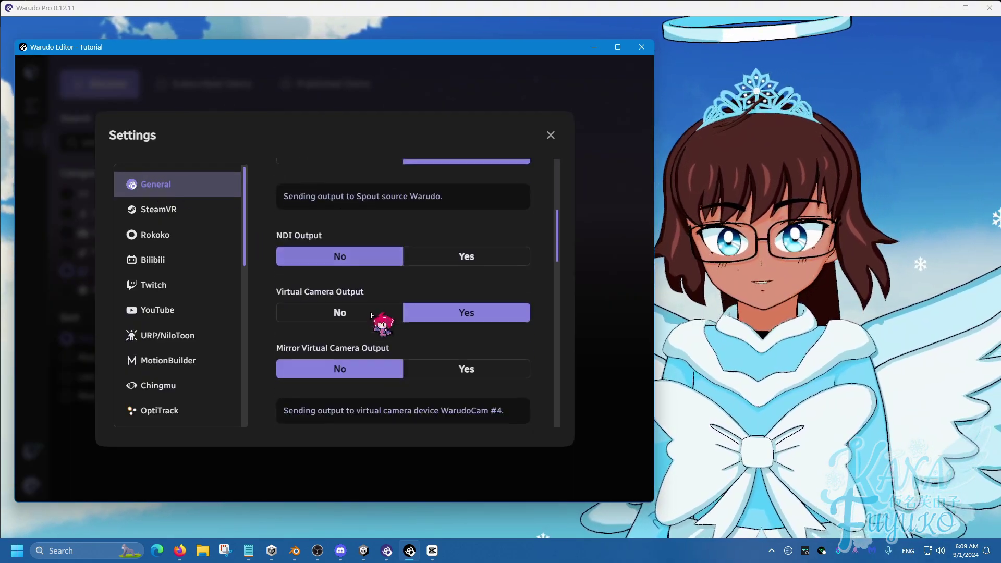
pyautogui.scroll(-4, 356, 318)
pyautogui.scroll(1, 334, 260)
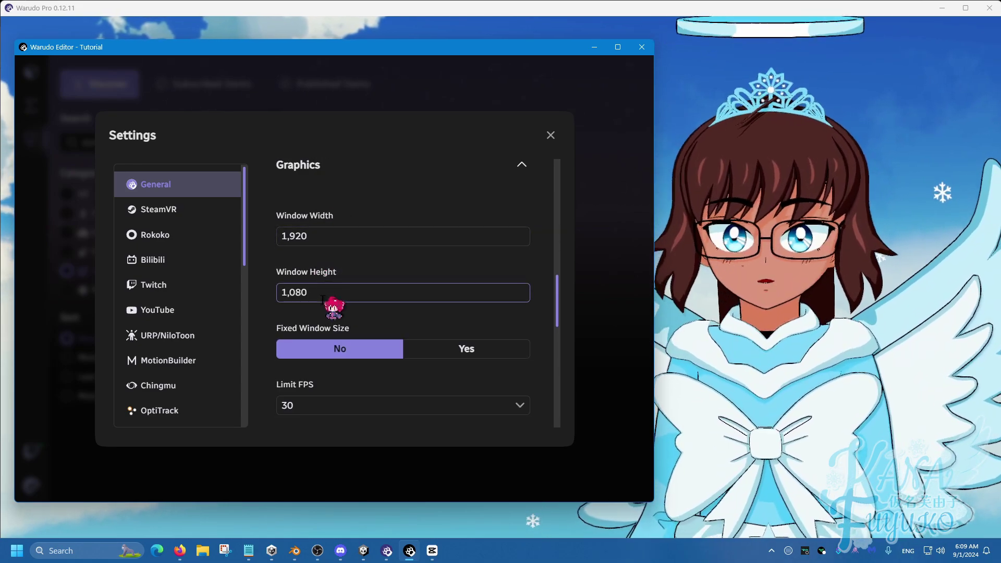
pyautogui.click(307, 236)
pyautogui.doubleClick(307, 237)
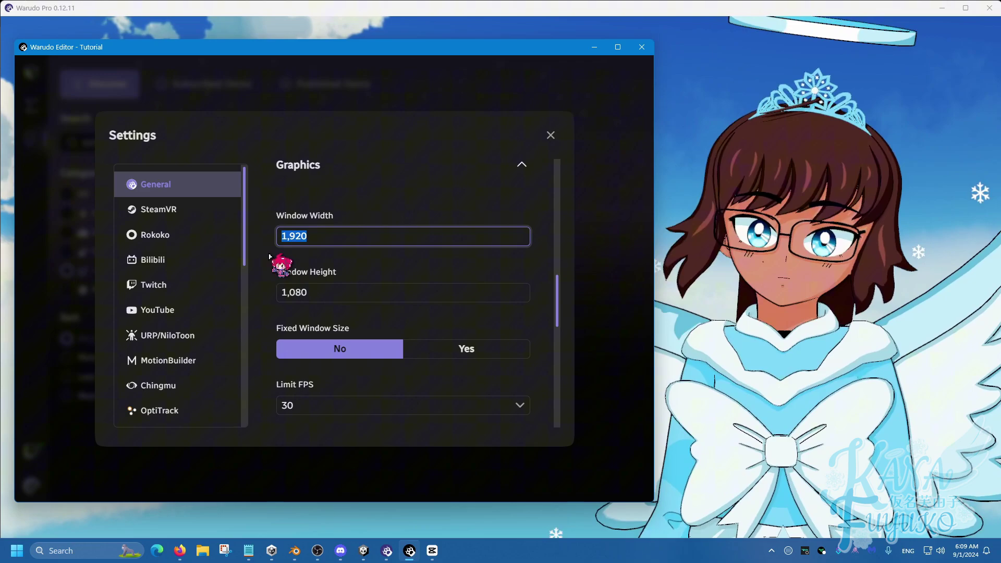
pyautogui.press('Right')
pyautogui.hotkey('shift', 'Left')
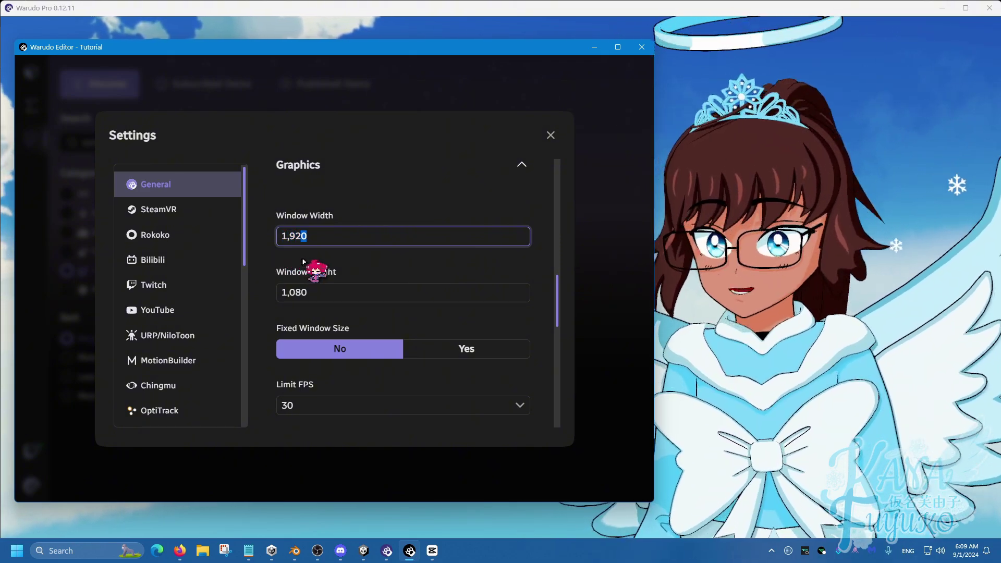
pyautogui.hotkey('shift', 'Home')
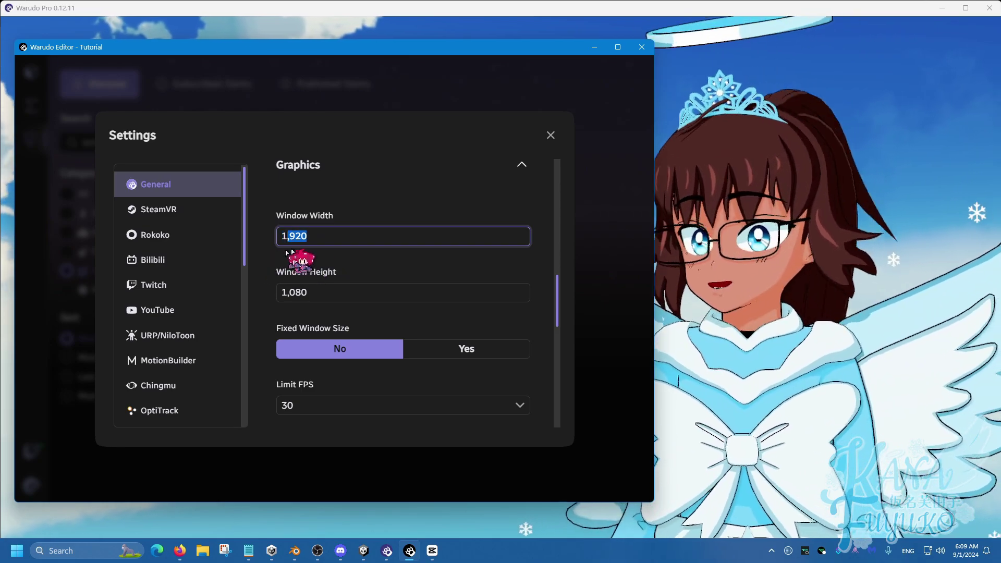
pyautogui.press('Right')
pyautogui.hotkey('shift', 'Left')
pyautogui.click(315, 293)
pyautogui.press('Right')
pyautogui.hotkey('shift', 'Home')
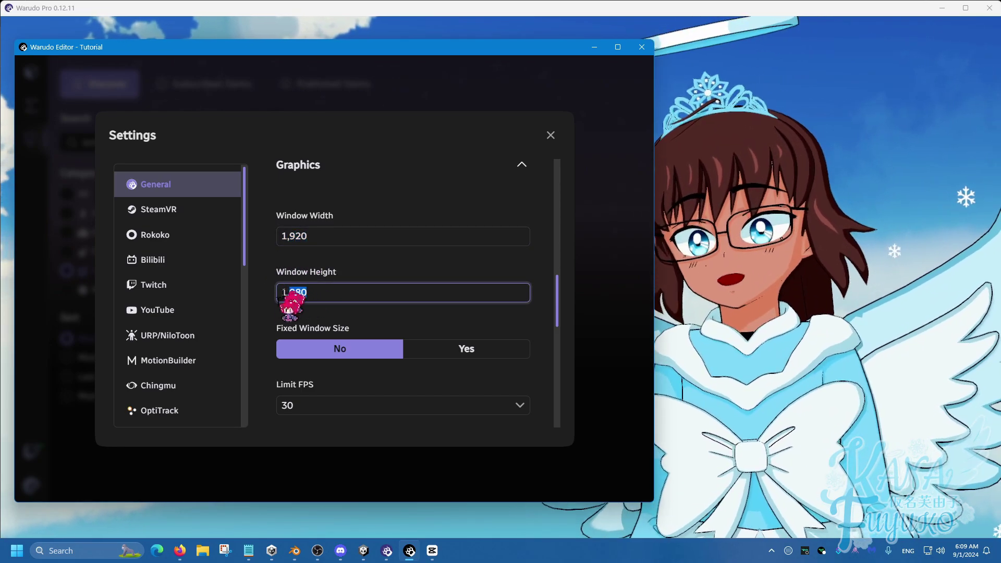
pyautogui.press('Right')
pyautogui.hotkey('shift', 'Left')
pyautogui.click(315, 236)
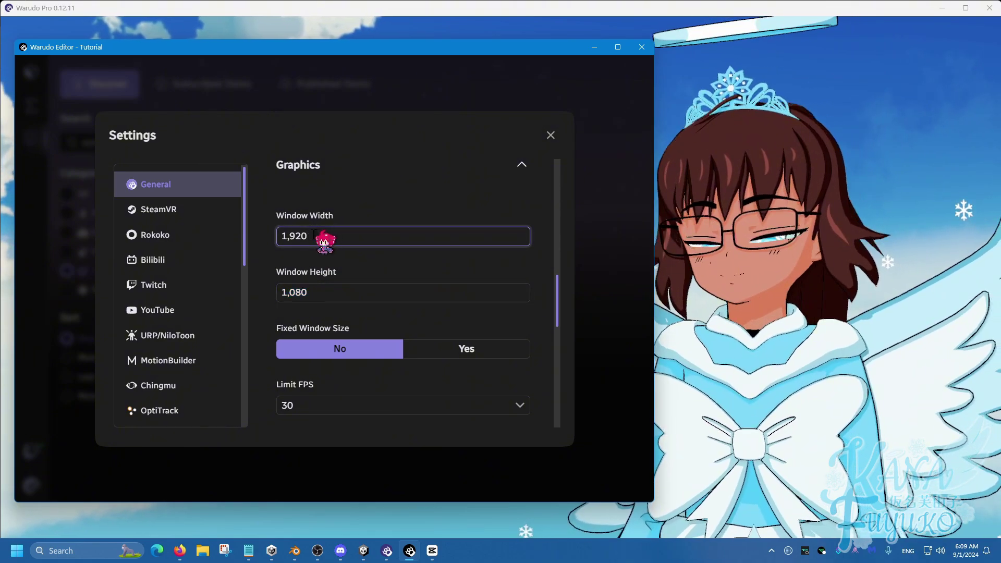
pyautogui.moveTo(314, 234); pyautogui.dragTo(251, 248)
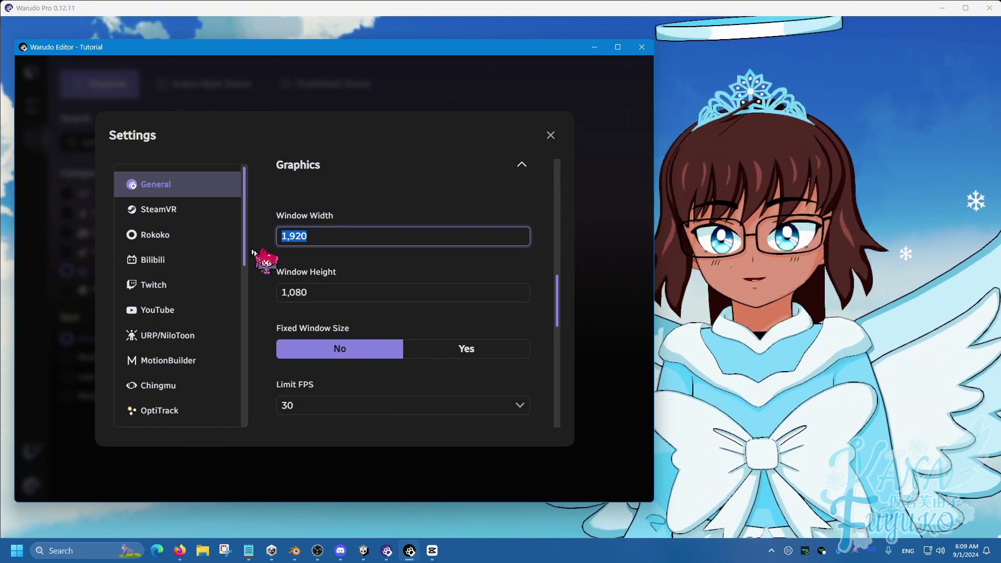
pyautogui.click(315, 290)
pyautogui.moveTo(315, 290); pyautogui.dragTo(272, 292)
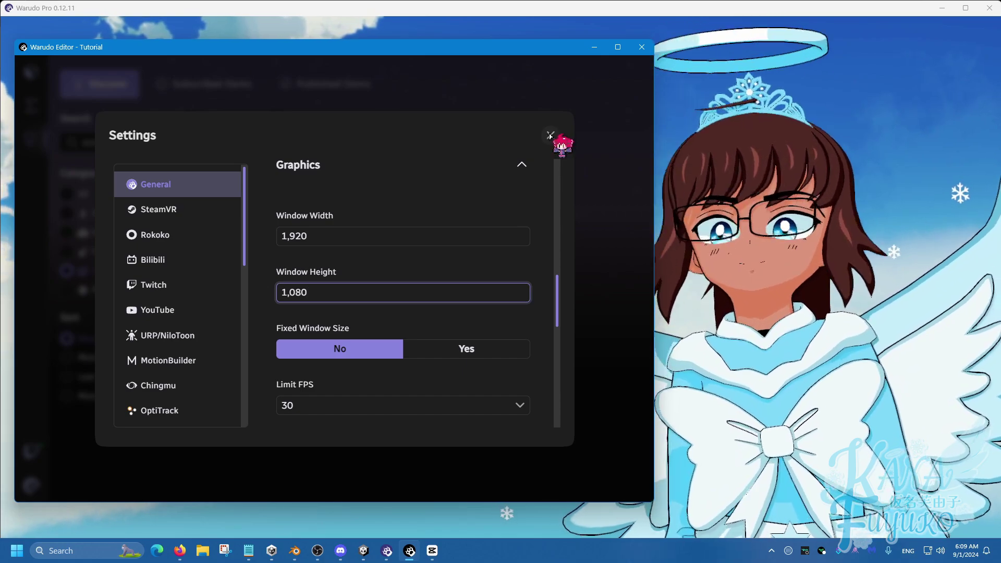
pyautogui.click(550, 136)
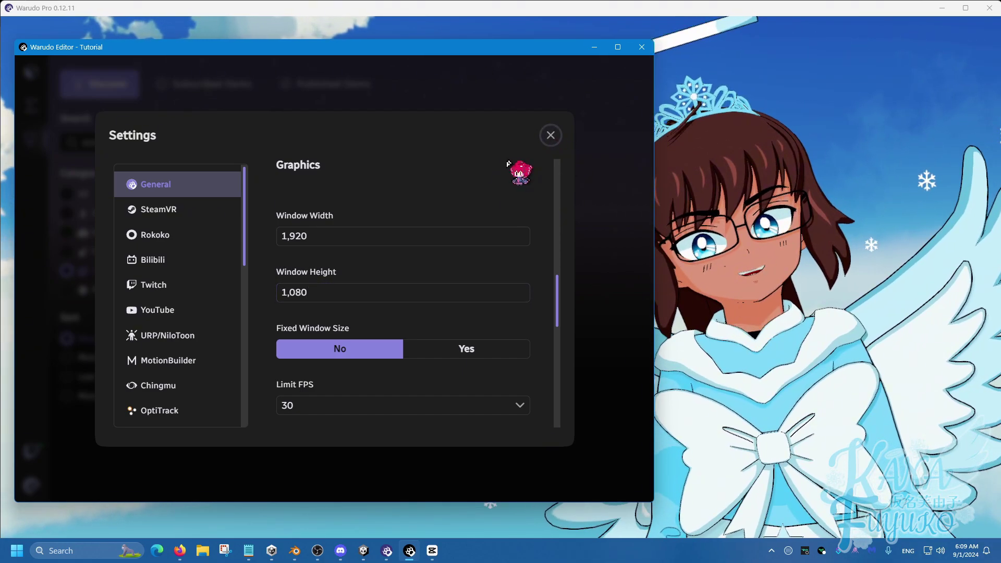
pyautogui.click(550, 137)
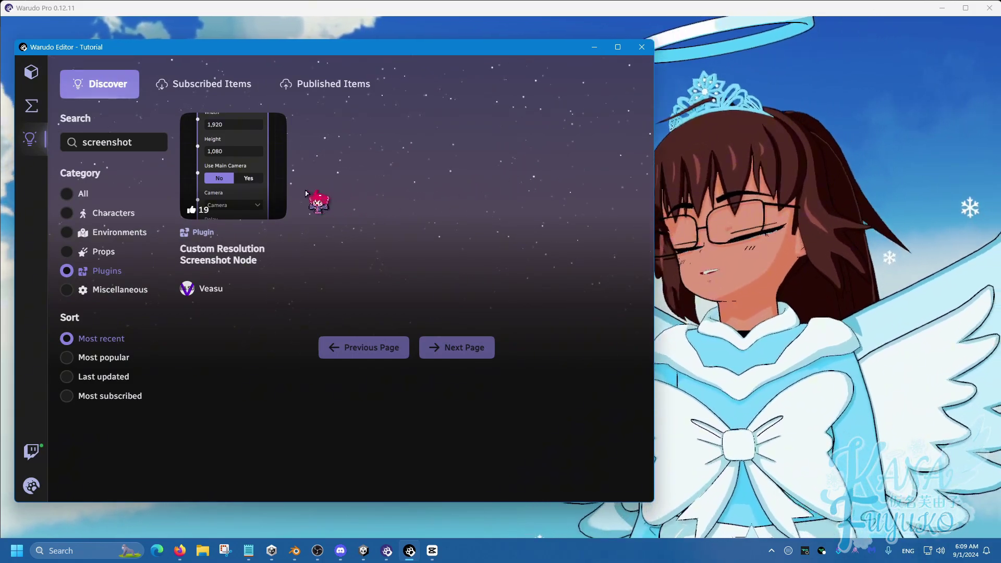
pyautogui.click(135, 144)
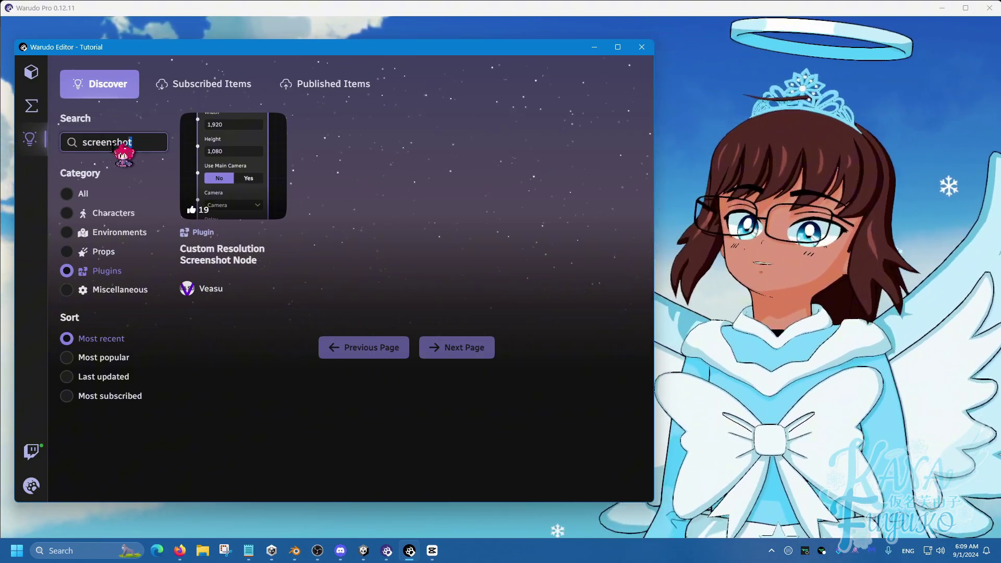
pyautogui.moveTo(126, 146); pyautogui.dragTo(72, 149)
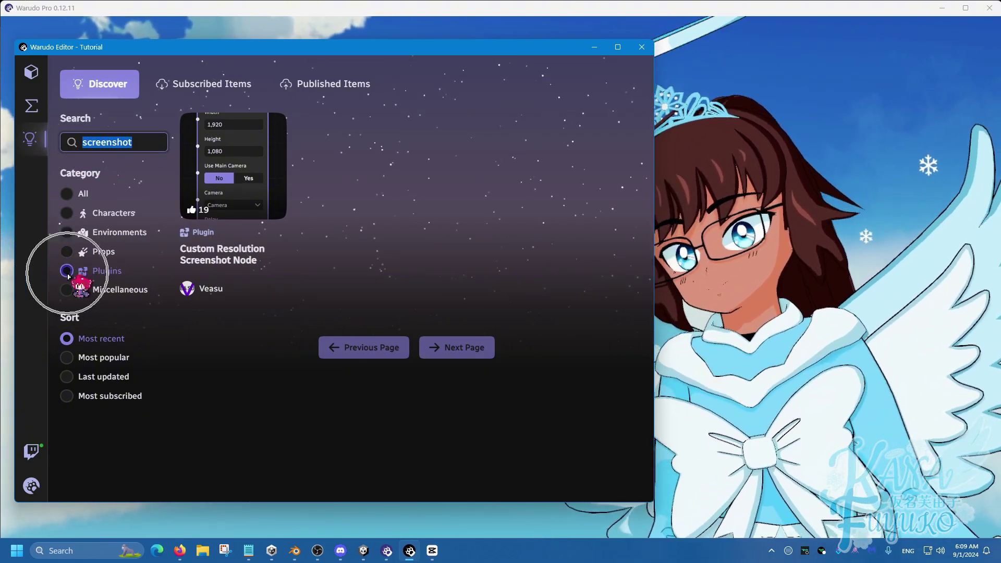
pyautogui.click(57, 277)
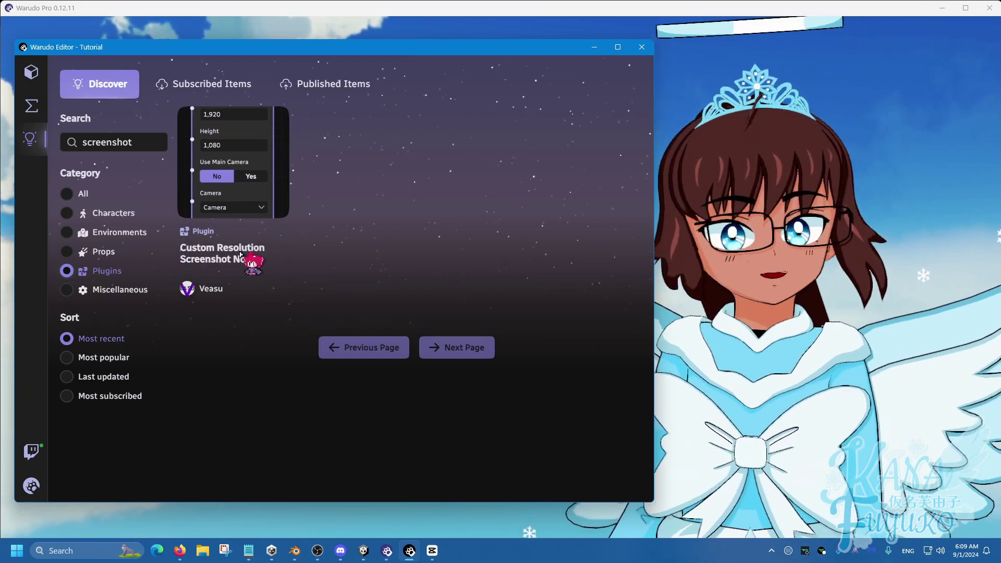
pyautogui.click(235, 257)
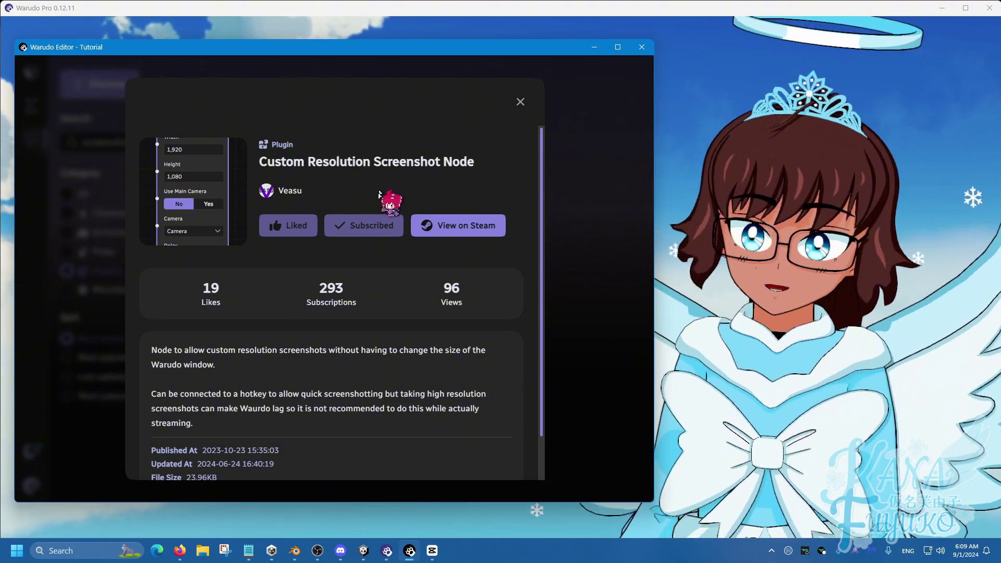
pyautogui.click(365, 232)
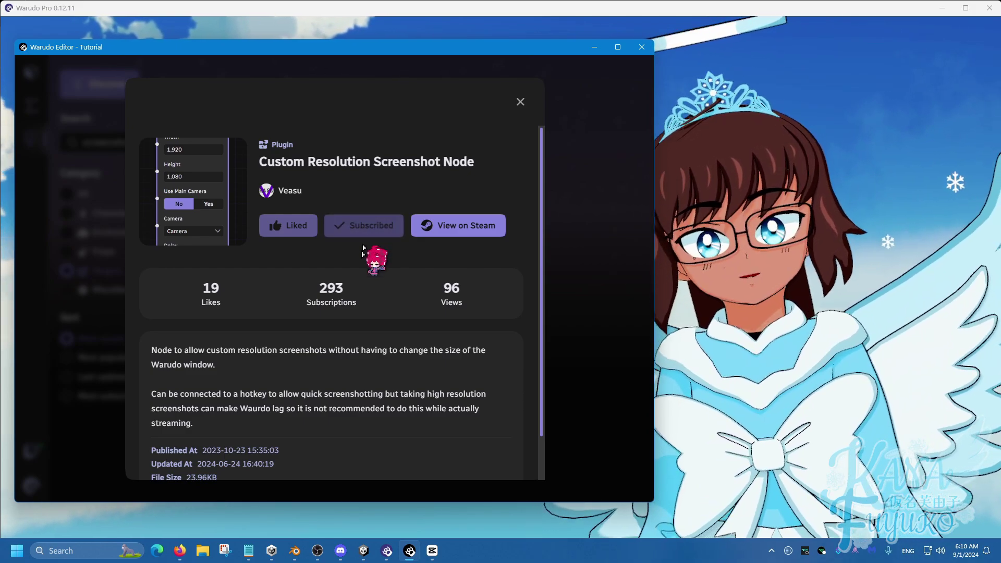
pyautogui.click(521, 102)
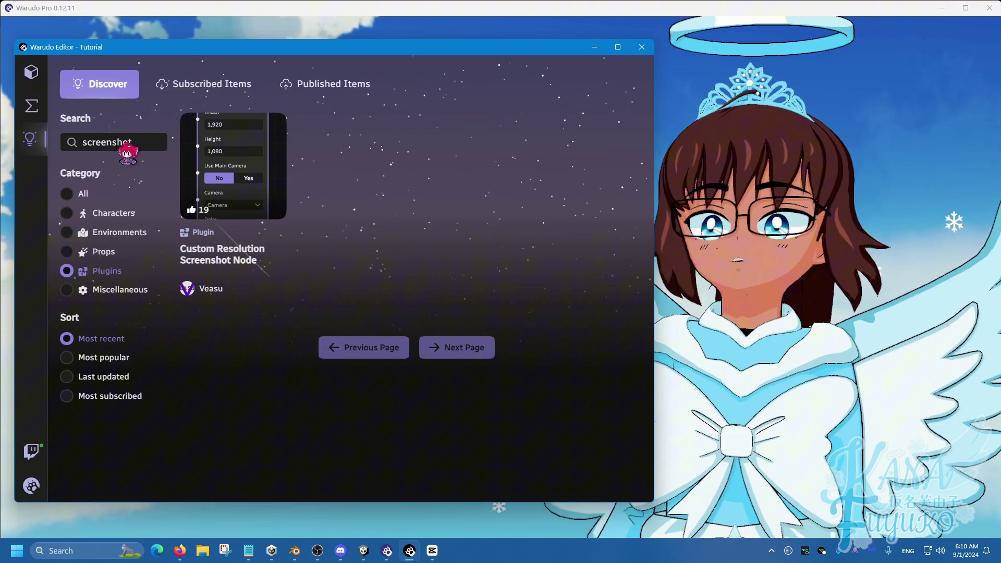
# Step: Create a new empty blueprint and rename it 'Screenshot Button'
pyautogui.click(32, 107)
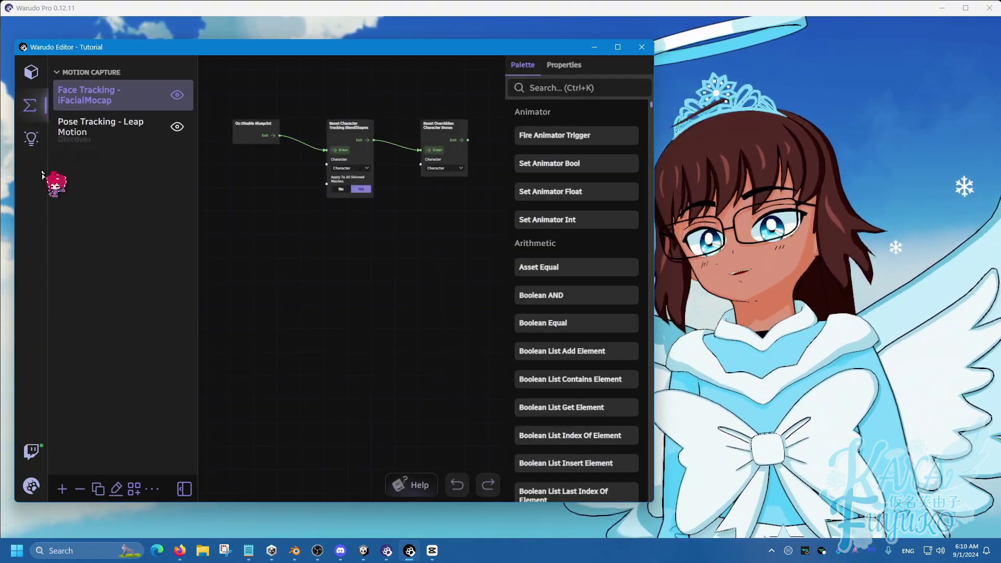
pyautogui.click(62, 488)
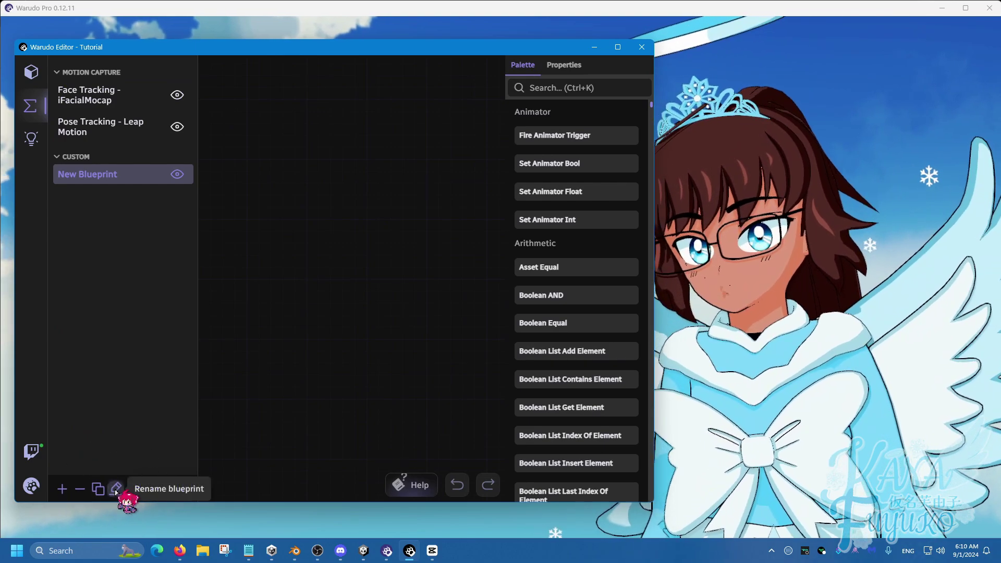
pyautogui.click(116, 489)
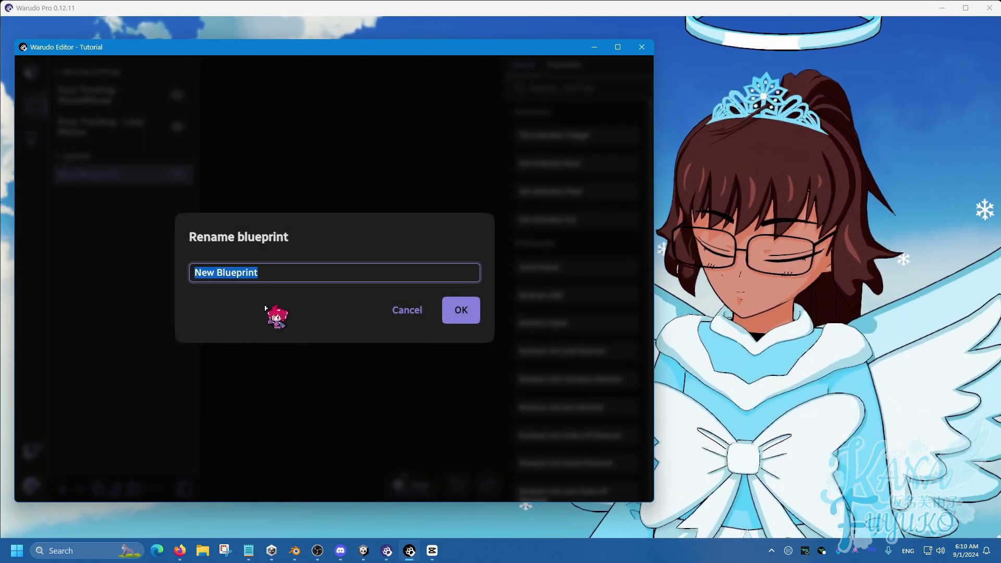
pyautogui.write('Screenshot Button')
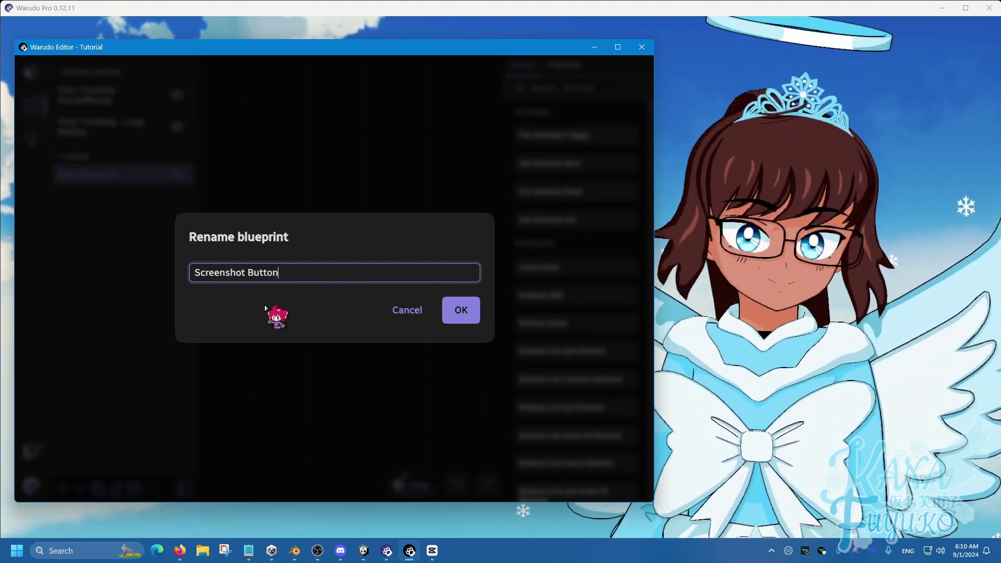
pyautogui.click(467, 312)
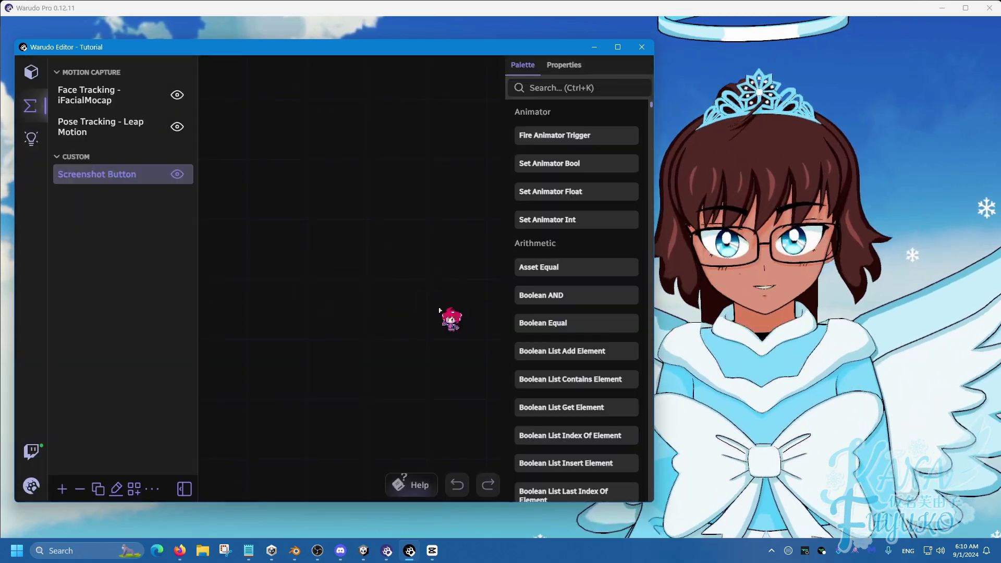
# Step: Add On Stream Deck Trigger and On Keystroke Pressed nodes from the Palette
pyautogui.click(553, 93)
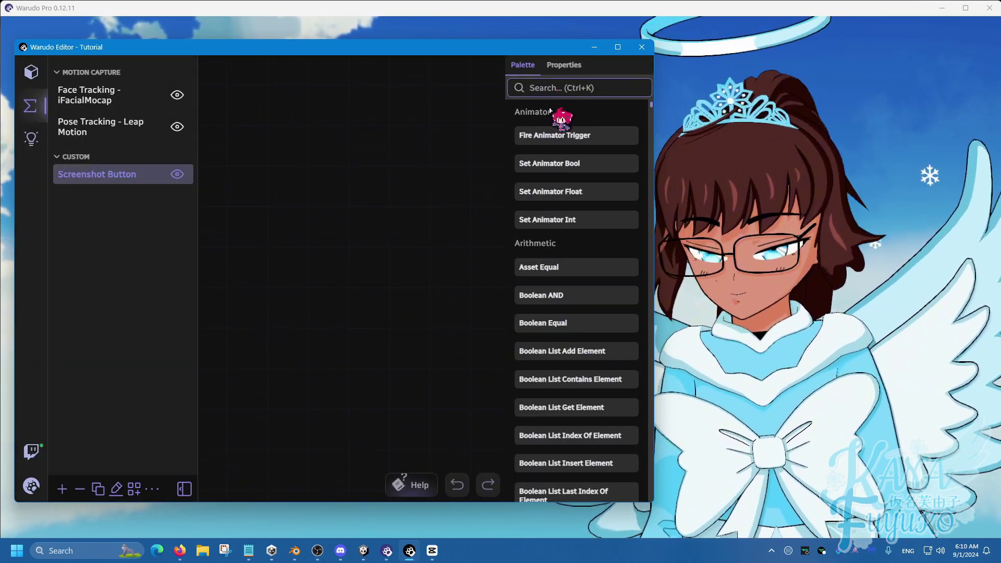
pyautogui.write('stream deck')
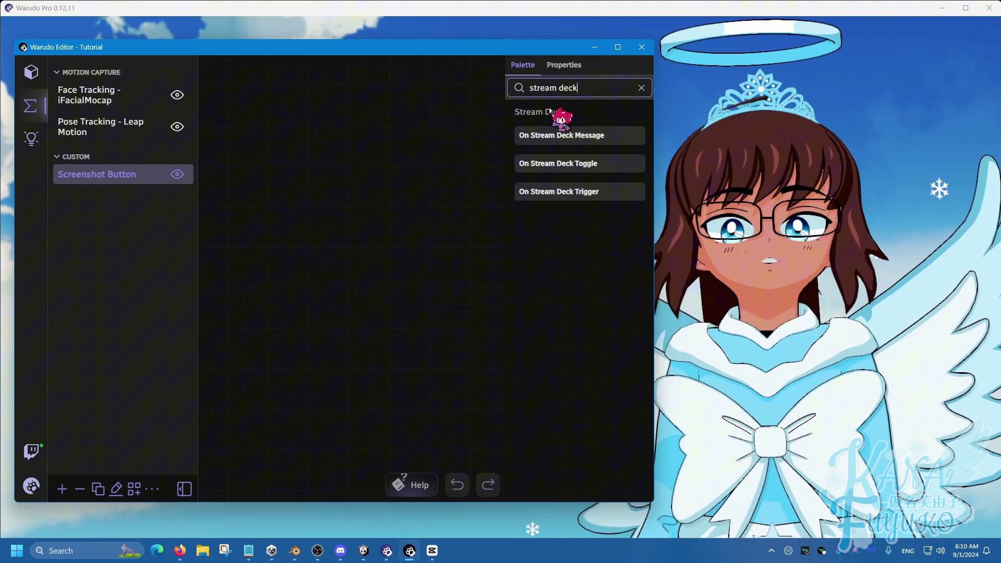
pyautogui.moveTo(569, 193); pyautogui.dragTo(238, 166)
pyautogui.click(606, 88)
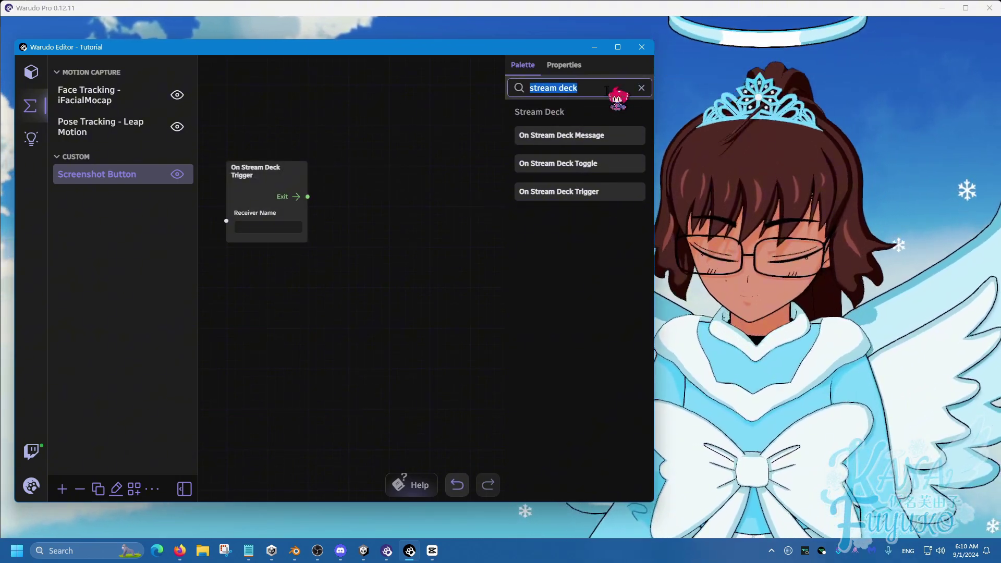
pyautogui.write('keyb')
pyautogui.press('BackSpace')
pyautogui.write('stro')
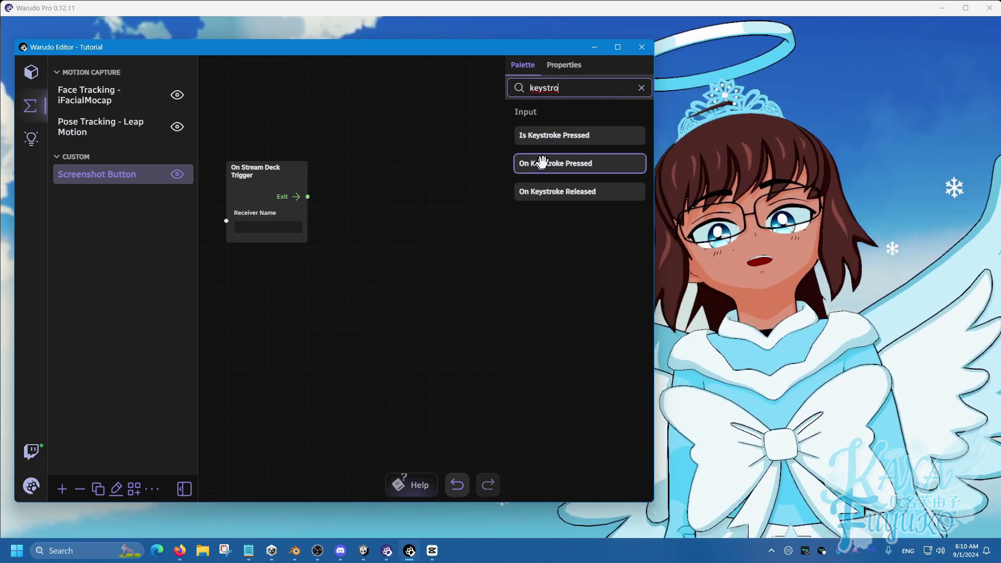
pyautogui.moveTo(562, 167); pyautogui.dragTo(232, 263)
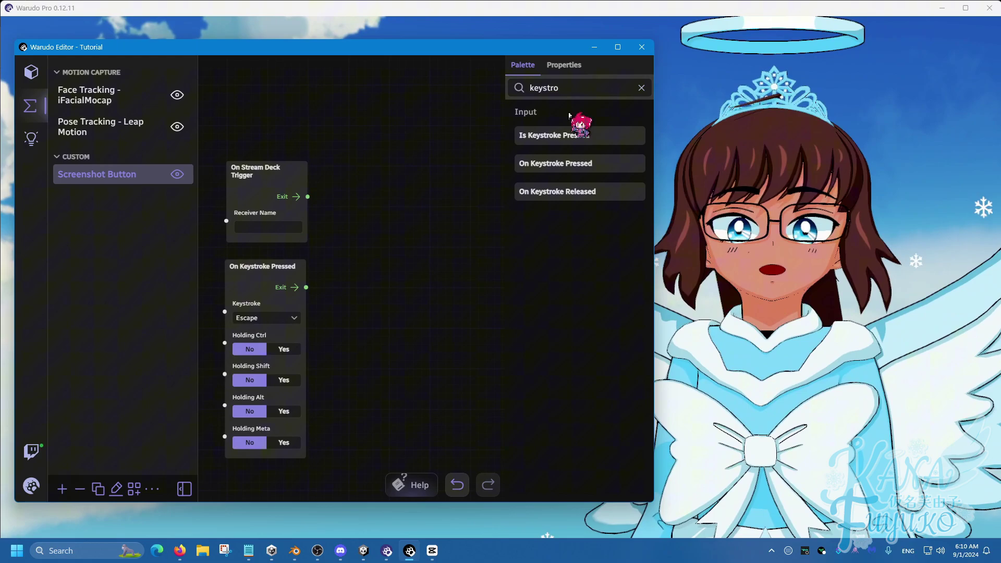
# Step: Add a Take Screenshot (Custom Resolution) node and wire both triggers' Exits into it
pyautogui.click(590, 88)
pyautogui.write('screen')
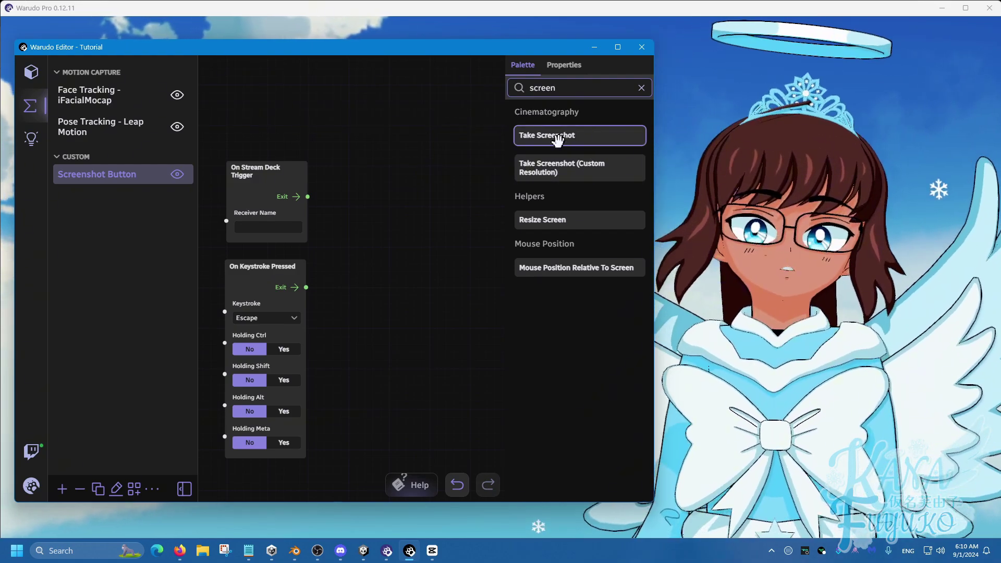
pyautogui.moveTo(578, 171); pyautogui.dragTo(407, 171)
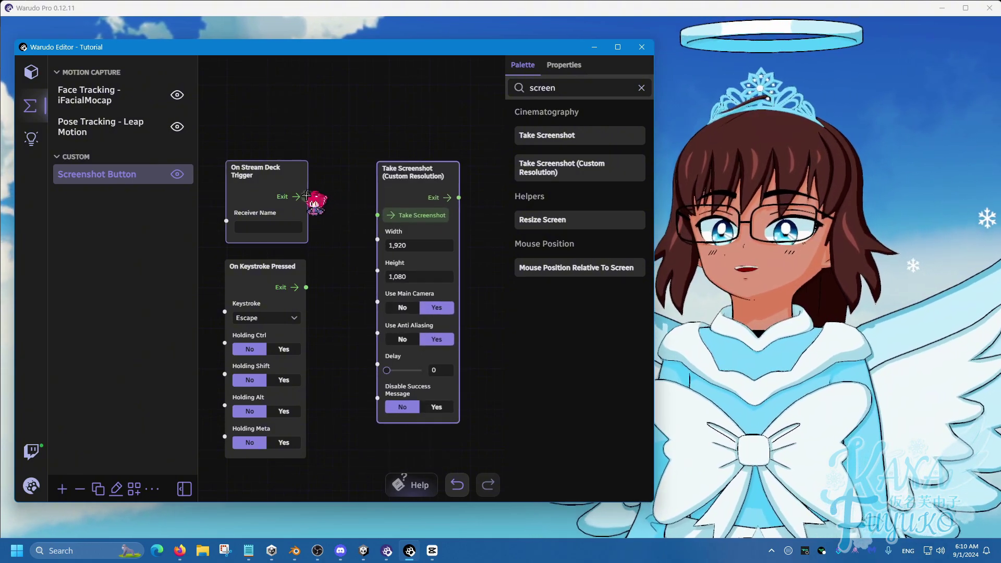
pyautogui.moveTo(308, 197); pyautogui.dragTo(377, 215)
pyautogui.moveTo(306, 287); pyautogui.dragTo(376, 215)
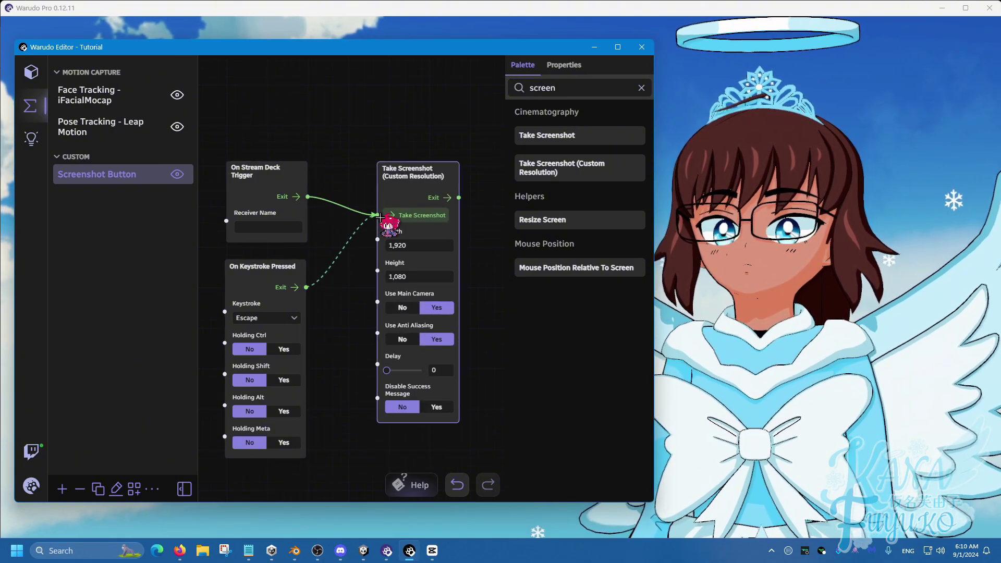
# Step: Set the Stream Deck trigger's Receiver Name to 'Screenshot'
pyautogui.click(263, 227)
pyautogui.write('Sc')
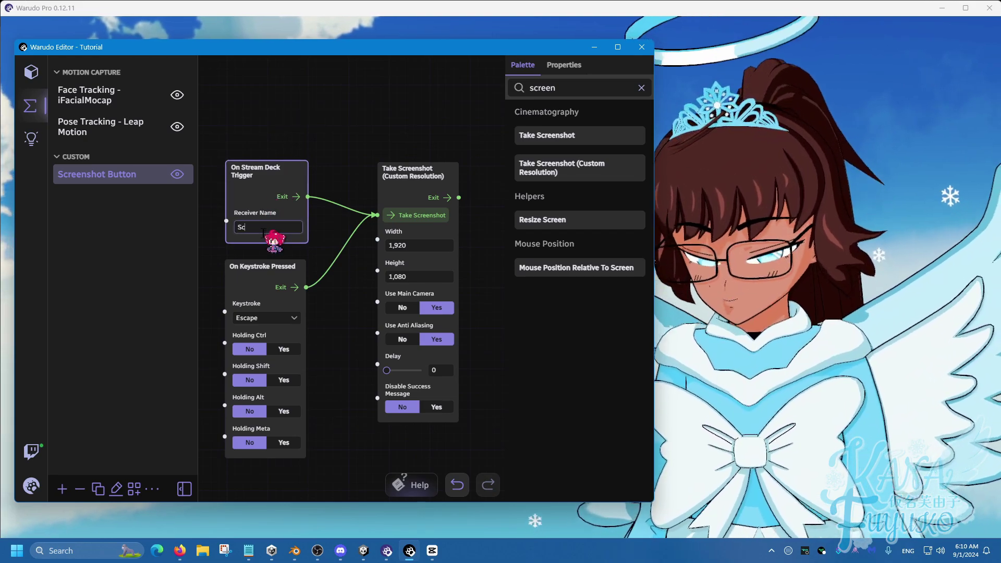
pyautogui.write('reenshot')
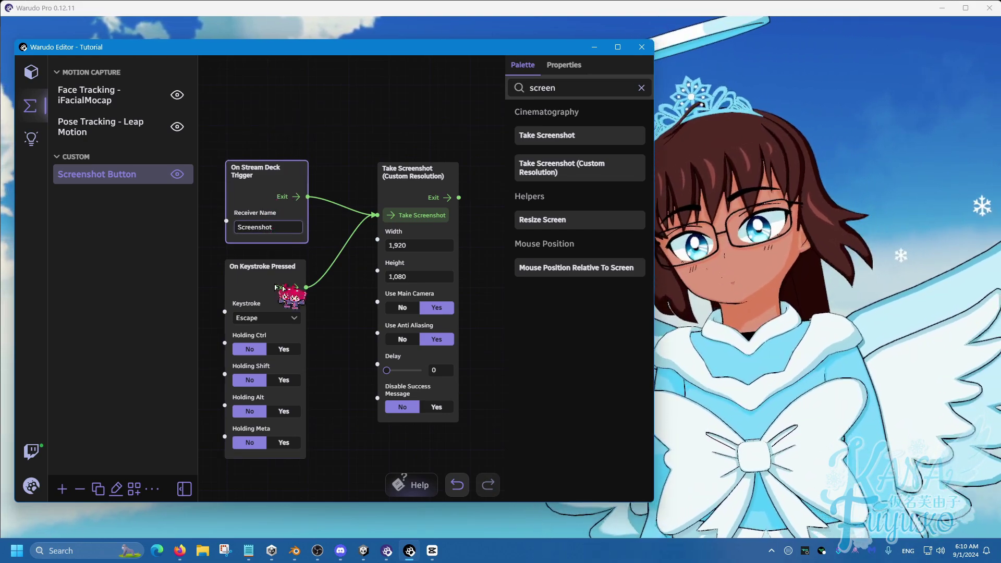
pyautogui.click(266, 318)
# Step: Set the trigger to Ctrl+4 and the screenshot size to 3840 × 2160
pyautogui.click(272, 151)
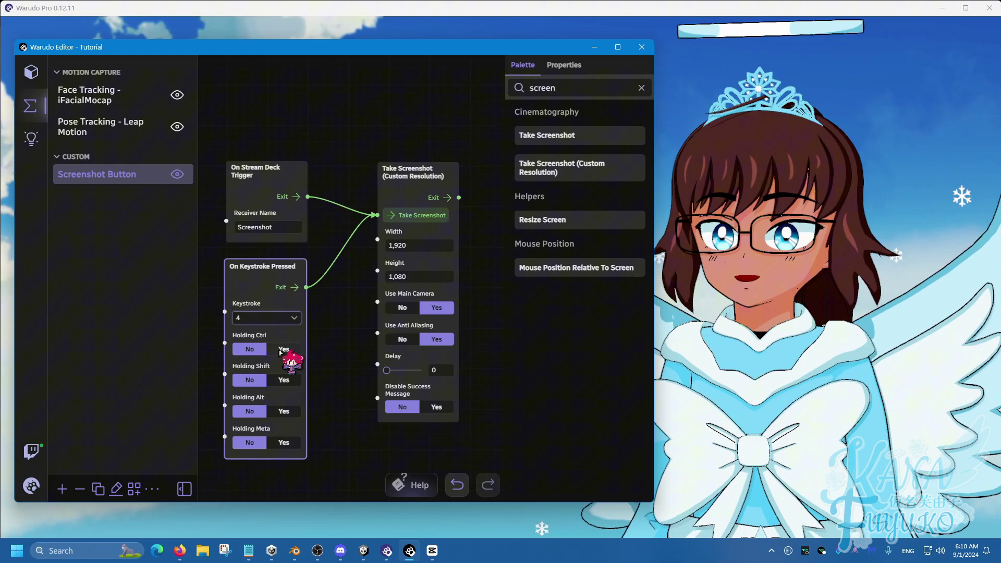
pyautogui.click(284, 349)
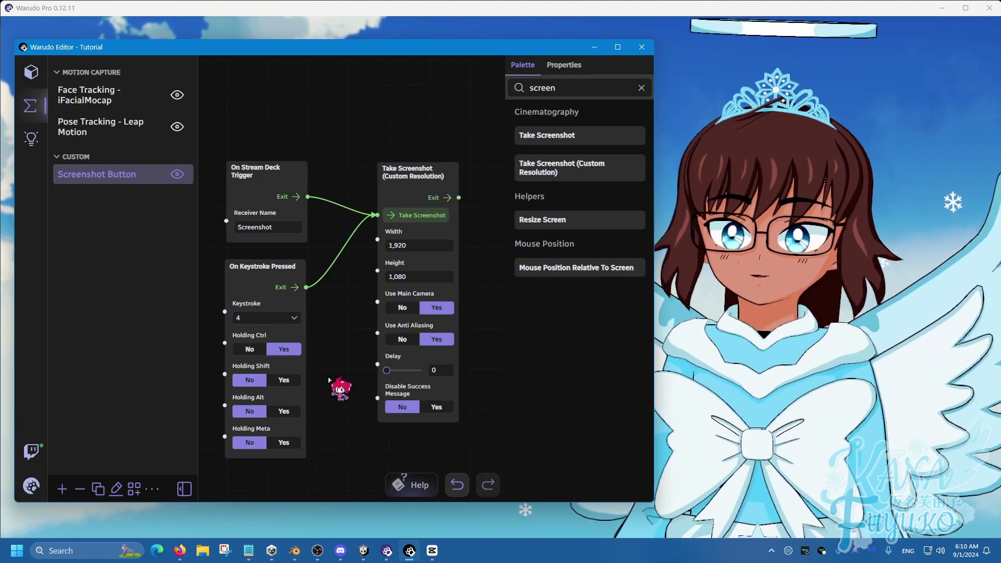
pyautogui.click(420, 246)
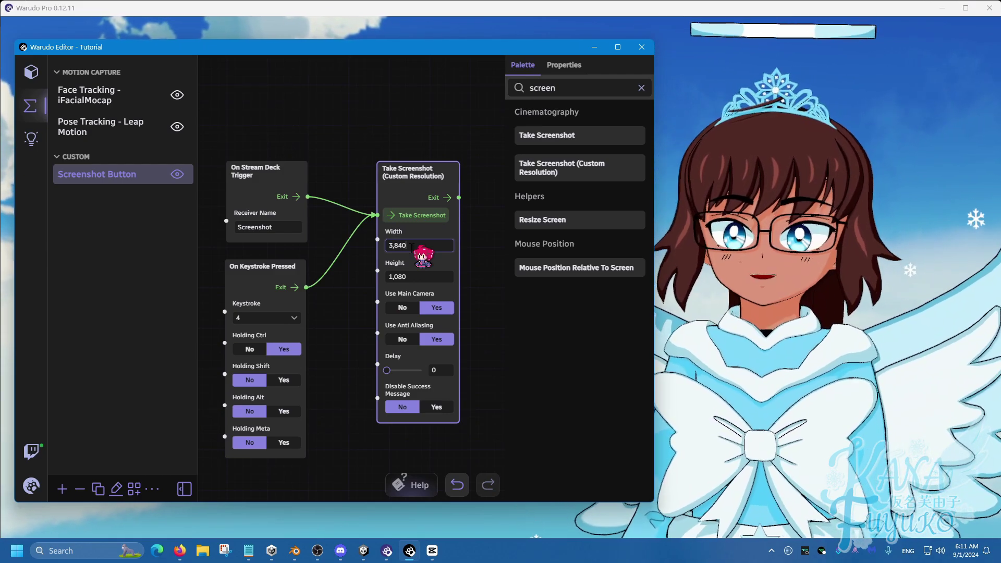
pyautogui.press('Tab')
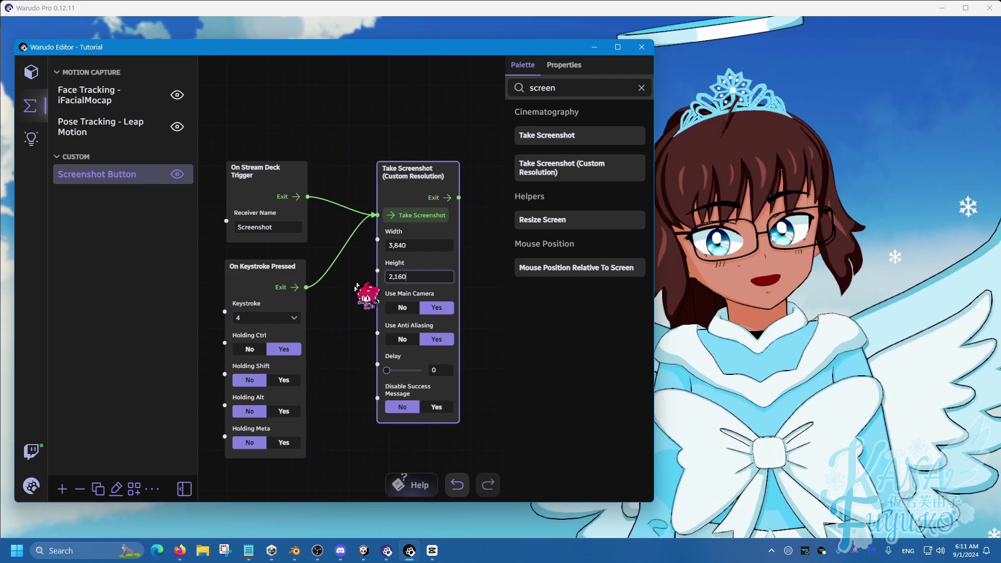
pyautogui.click(367, 289)
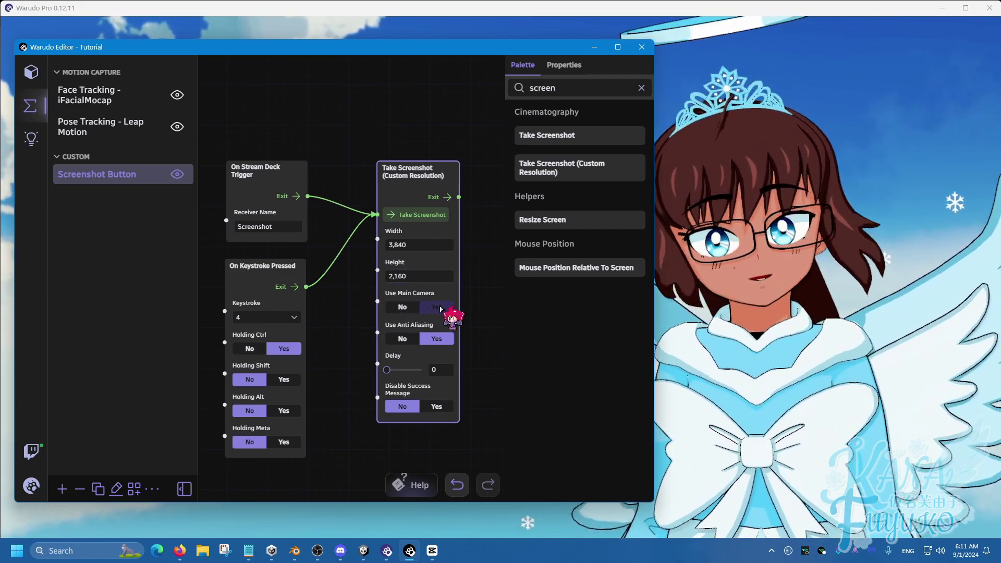
# Step: Set Use Main Camera and Use Anti Aliasing to Yes, keeping the success message enabled
pyautogui.click(438, 309)
pyautogui.click(438, 340)
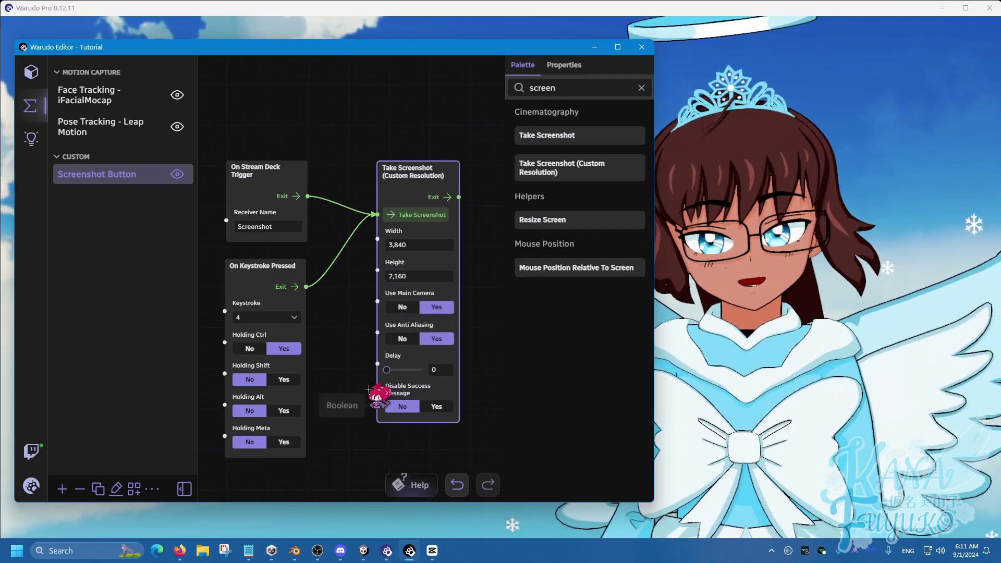
pyautogui.click(435, 405)
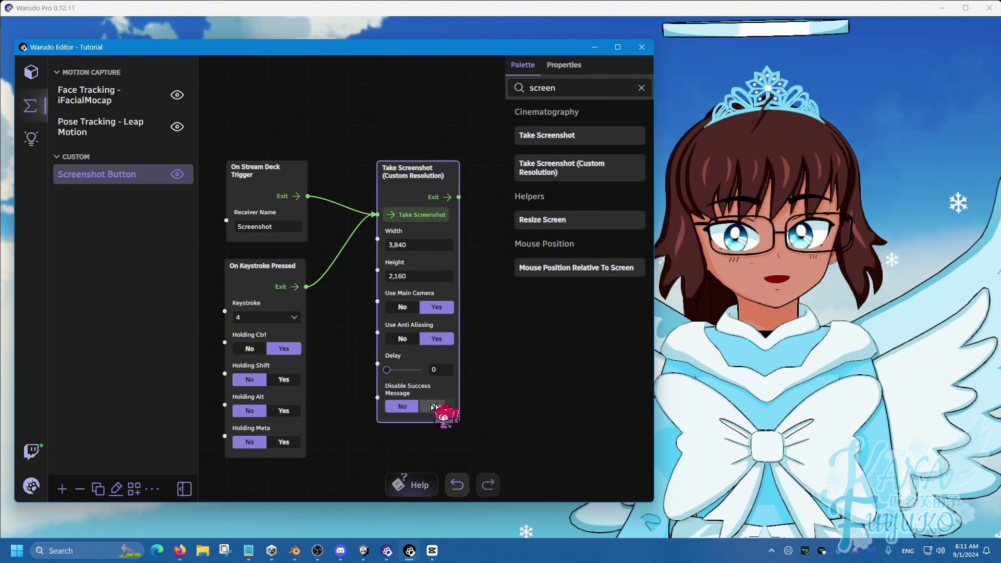
pyautogui.click(403, 406)
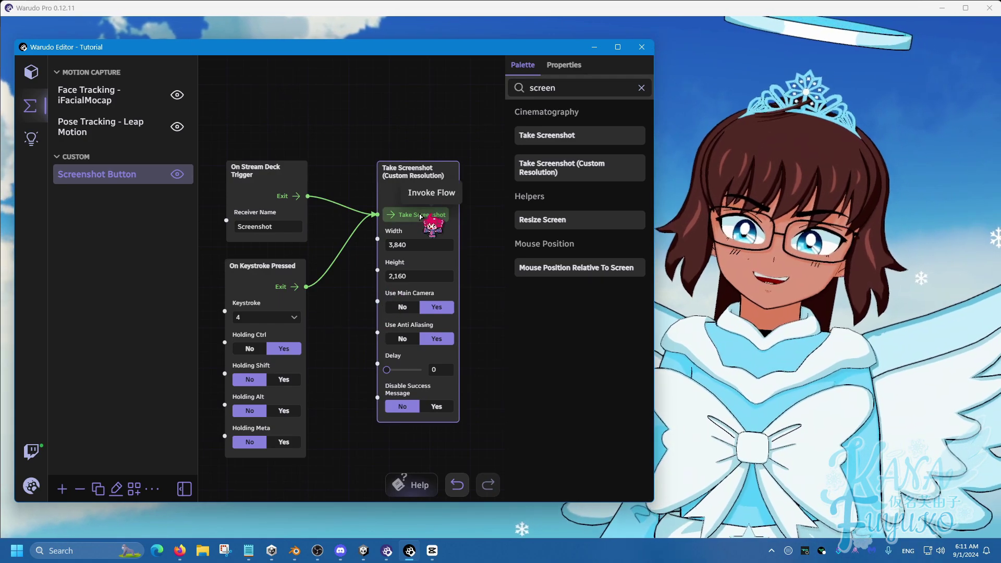
# Step: Fire a test capture with Ctrl+4, then open Warudo's data folder from the menu
pyautogui.hotkey('ctrl', '4')
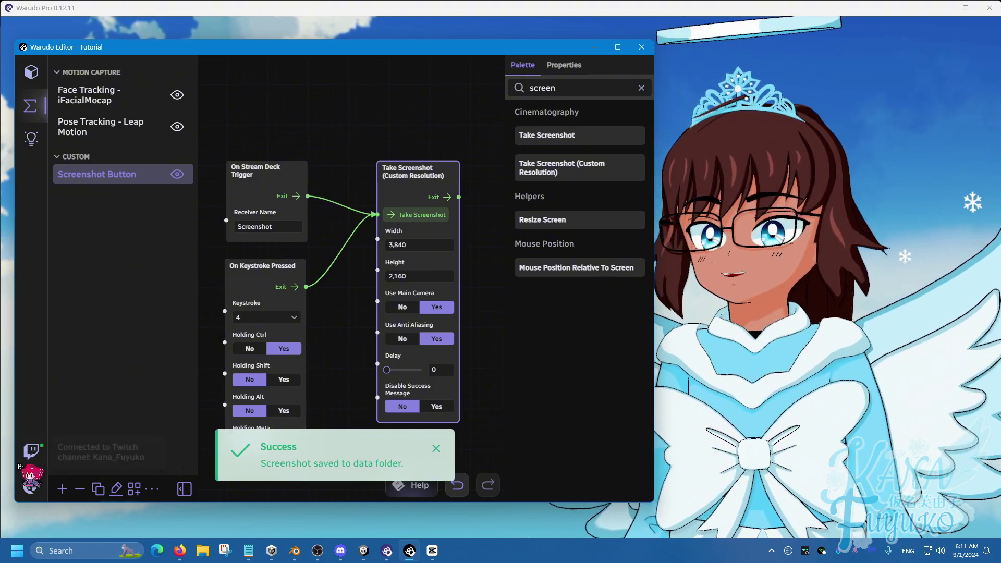
pyautogui.click(30, 486)
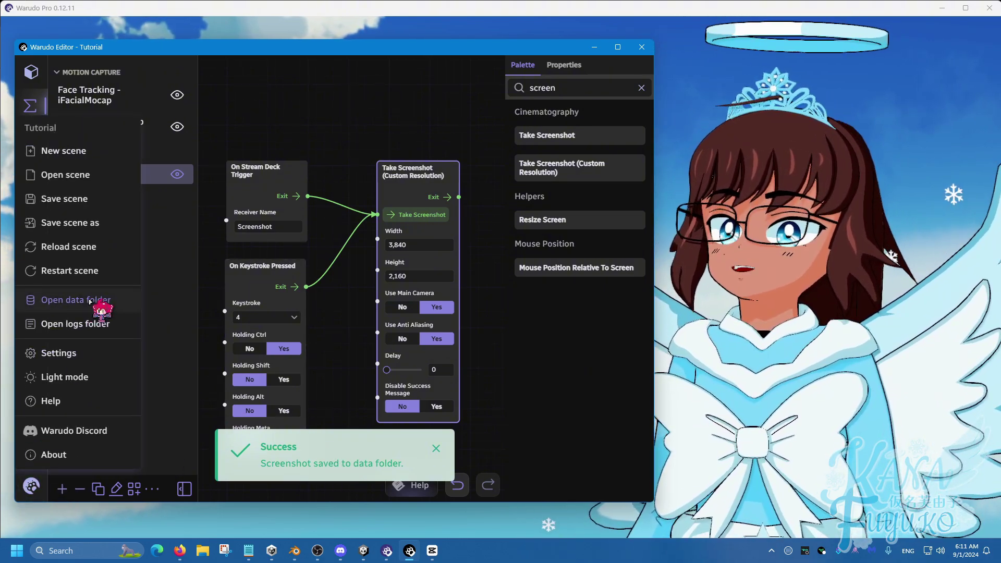
pyautogui.click(90, 304)
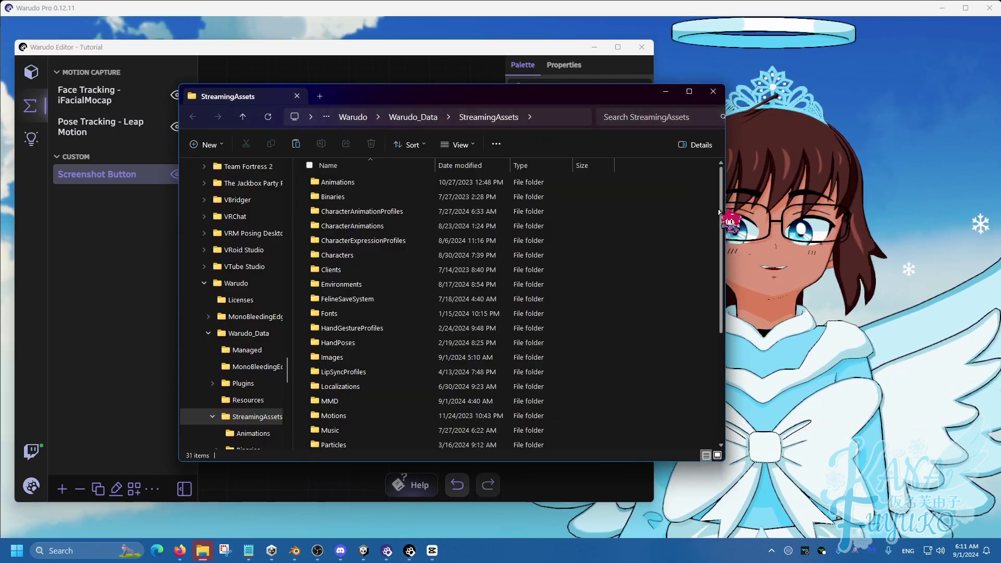
# Step: Open the Screenshots folder and scroll to the newest 3840x2160 PNG at the bottom
pyautogui.scroll(-4, 373, 360)
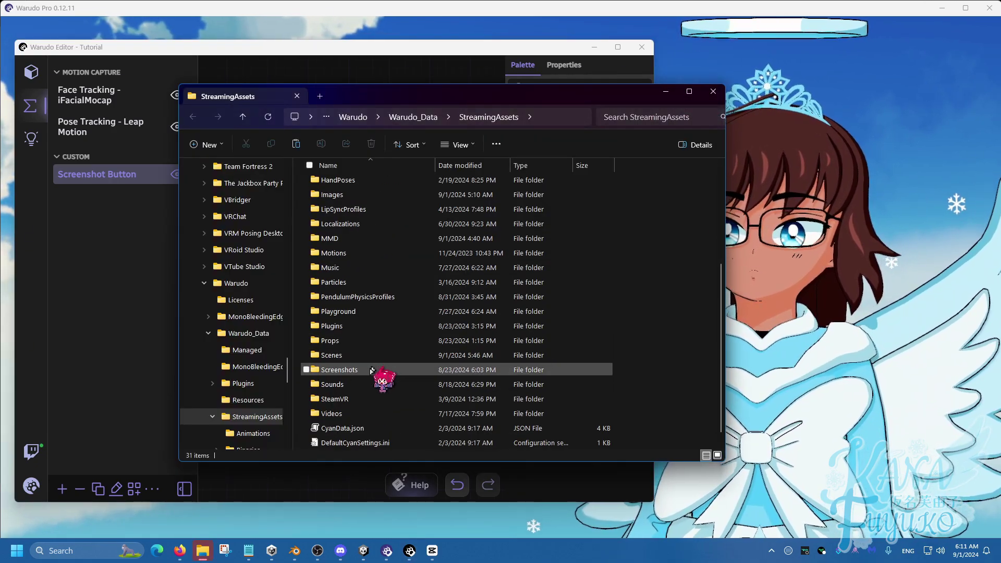
pyautogui.click(356, 371)
pyautogui.doubleClick(357, 371)
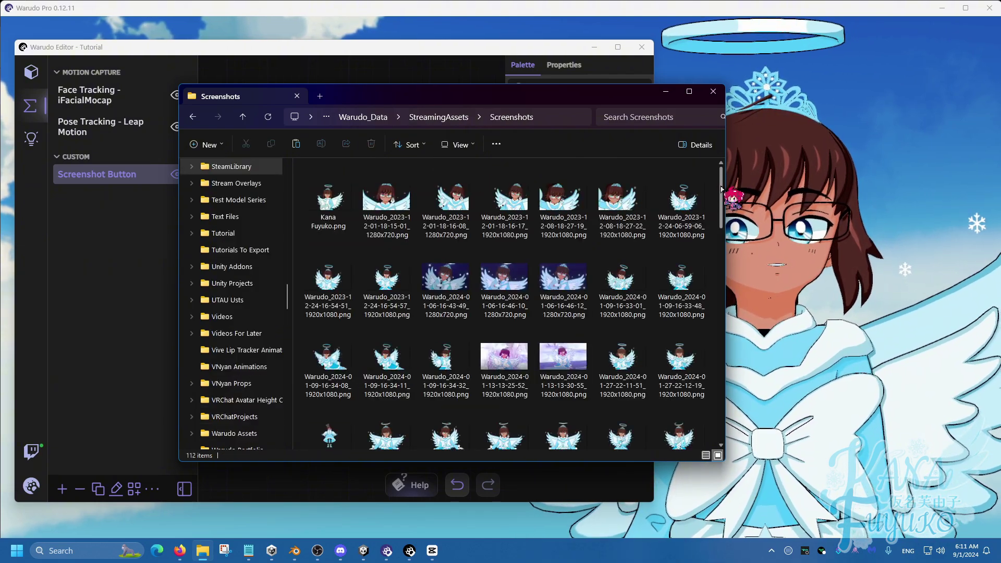
pyautogui.moveTo(722, 189); pyautogui.dragTo(758, 458)
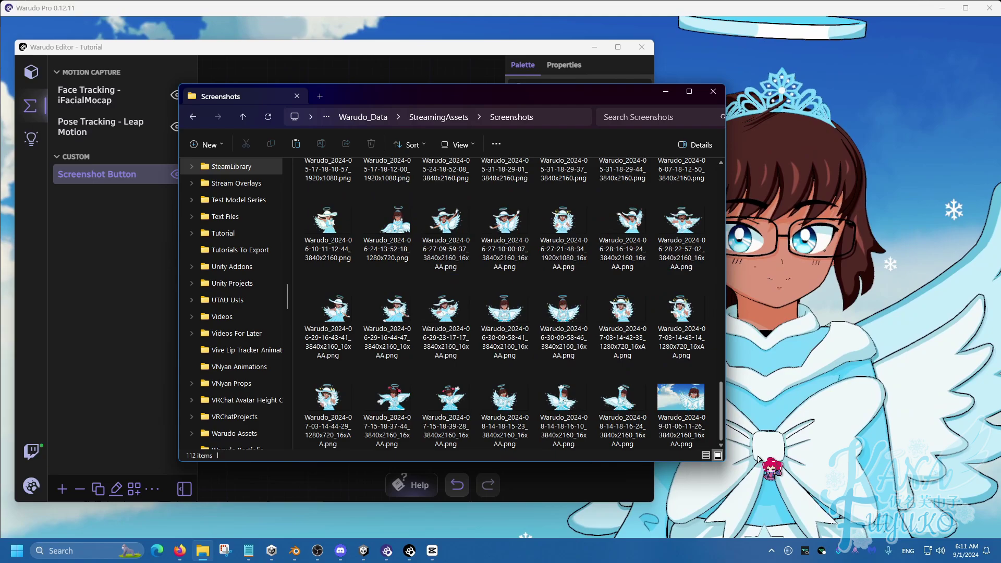
# Step: Preview the newest 3840 × 2160 PNG in Photos, then close Photos and the Screenshots window
pyautogui.doubleClick(681, 399)
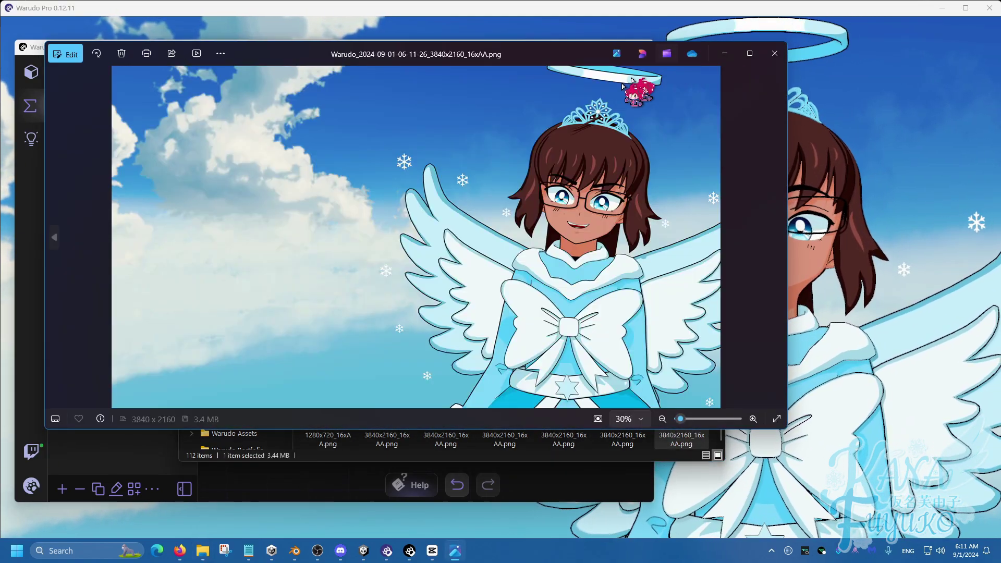
pyautogui.moveTo(563, 63); pyautogui.dragTo(477, 93)
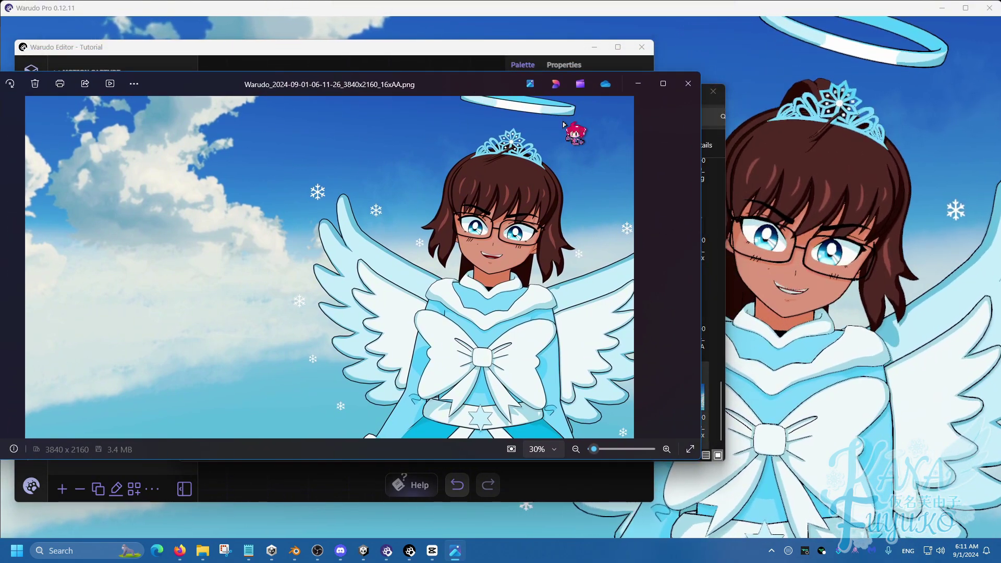
pyautogui.click(688, 84)
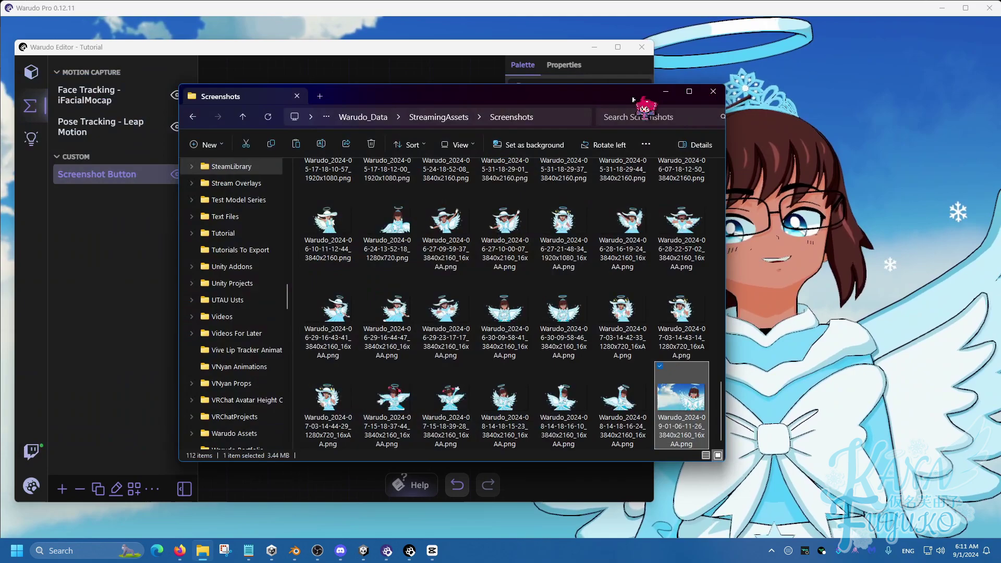
pyautogui.moveTo(632, 99); pyautogui.dragTo(500, 93)
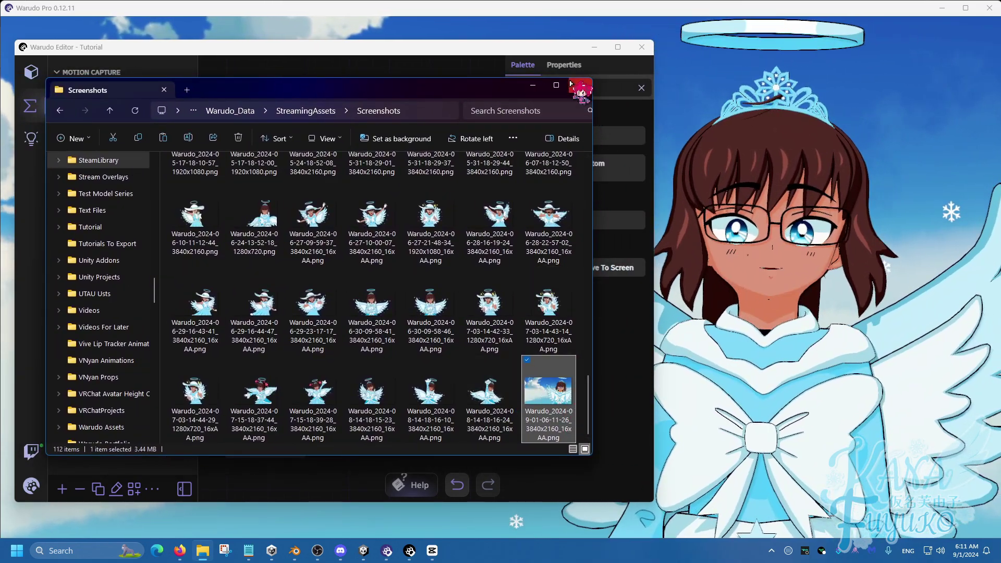
pyautogui.click(572, 85)
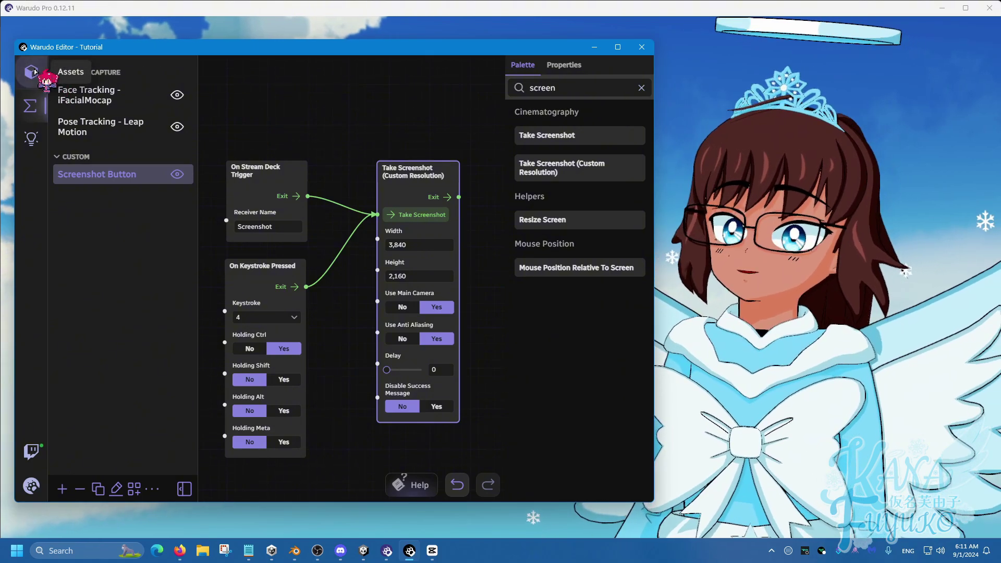
# Step: Set Transparent Background to Yes in the Camera asset's Basic Properties
pyautogui.click(33, 71)
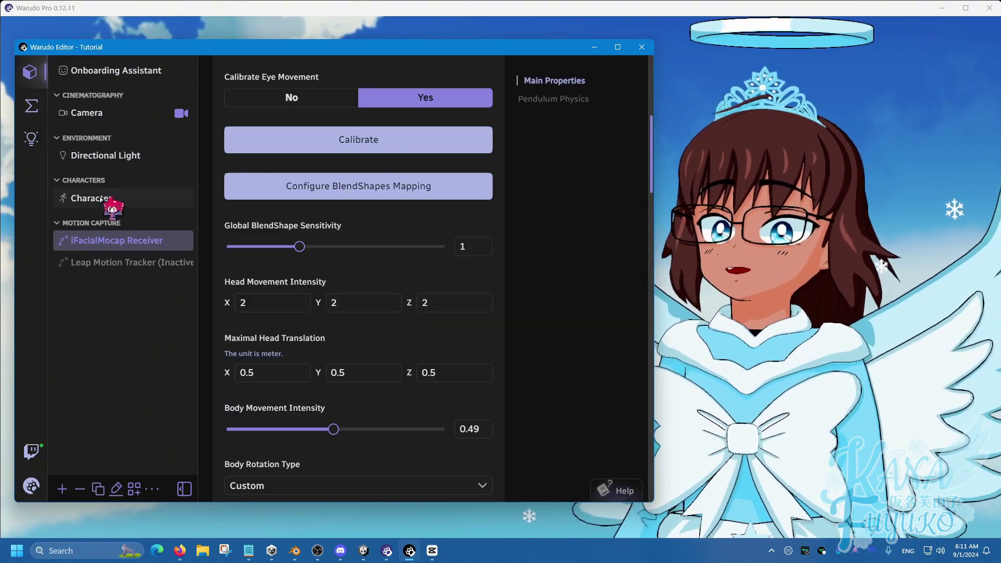
pyautogui.click(106, 115)
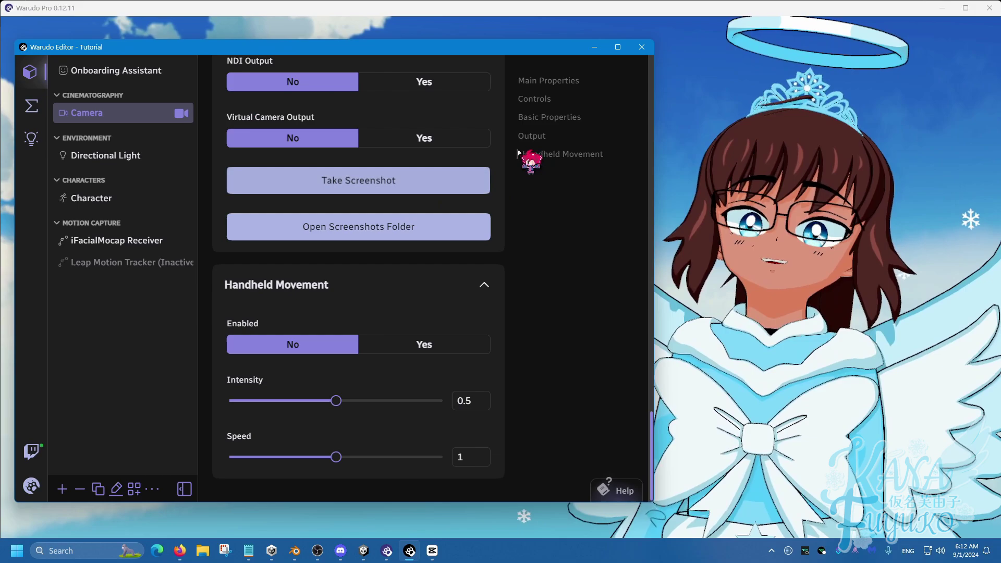
pyautogui.click(531, 118)
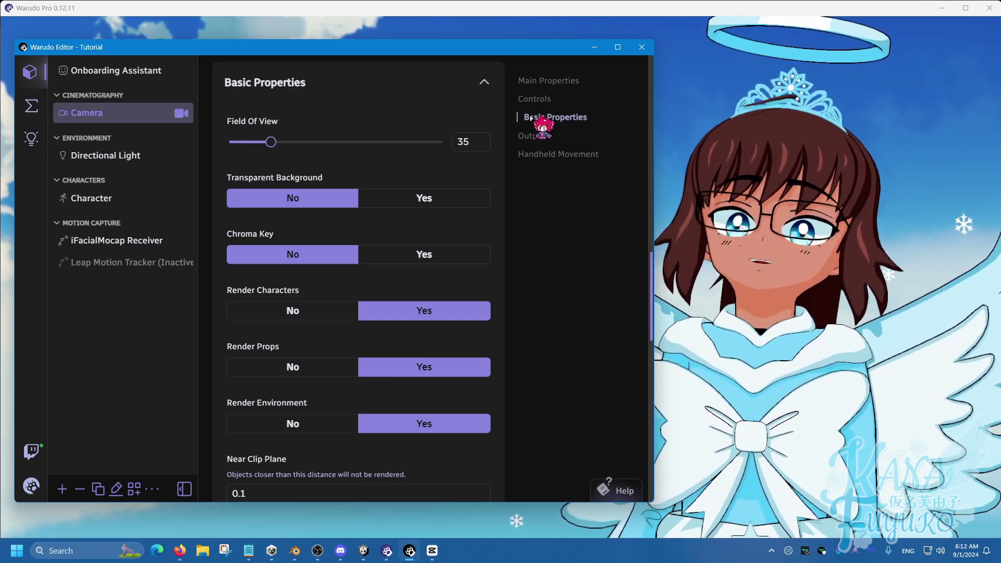
pyautogui.click(425, 197)
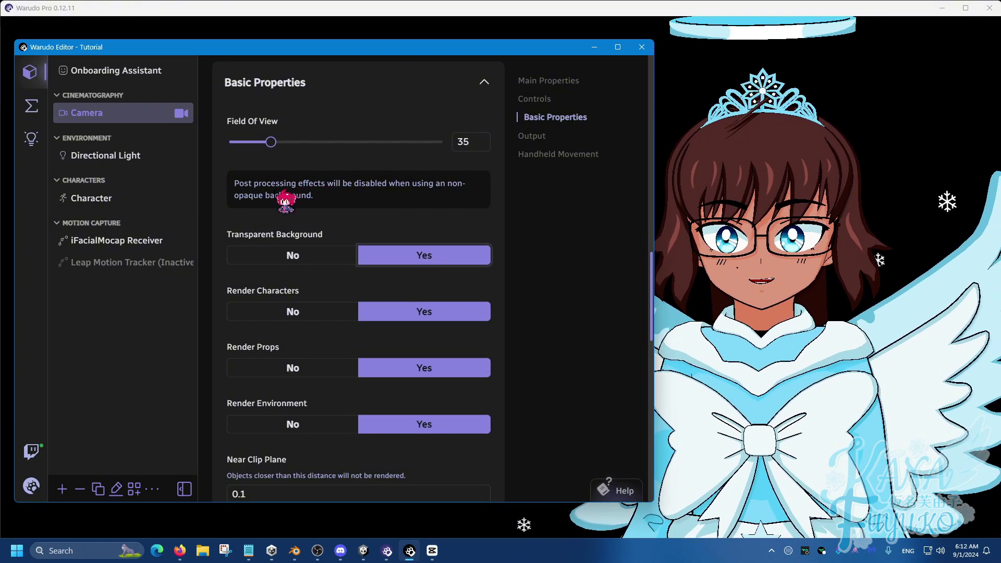
# Step: Back in the blueprint, add a plain Take Screenshot node from a 'scre' palette search
pyautogui.click(33, 107)
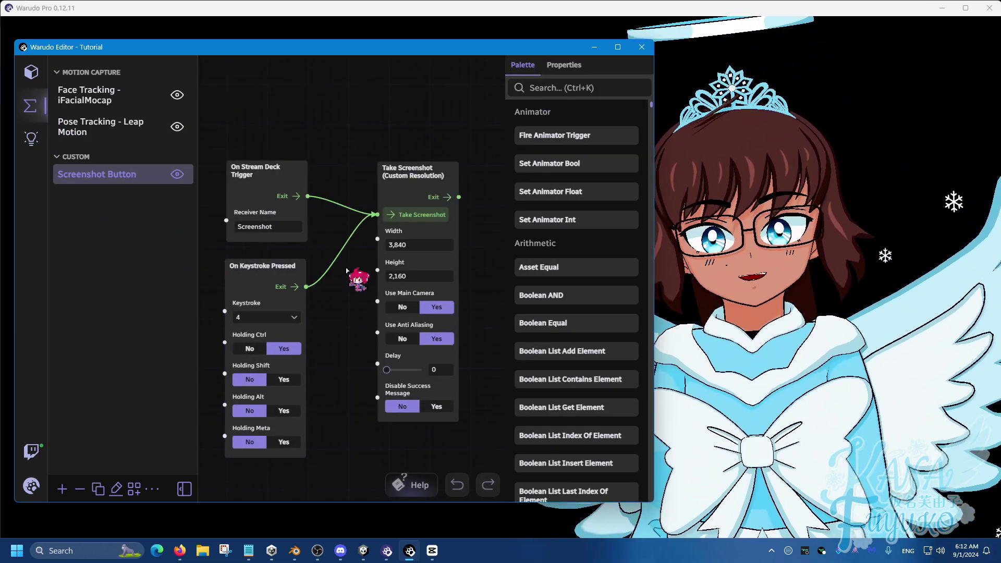
pyautogui.moveTo(411, 167); pyautogui.dragTo(387, 166)
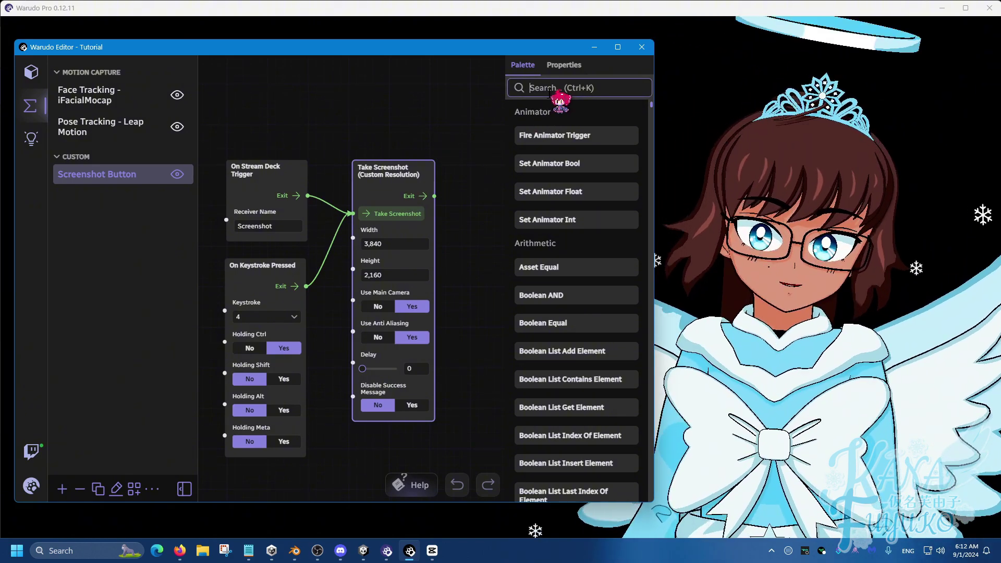
pyautogui.write('scre')
pyautogui.moveTo(524, 137); pyautogui.dragTo(421, 166)
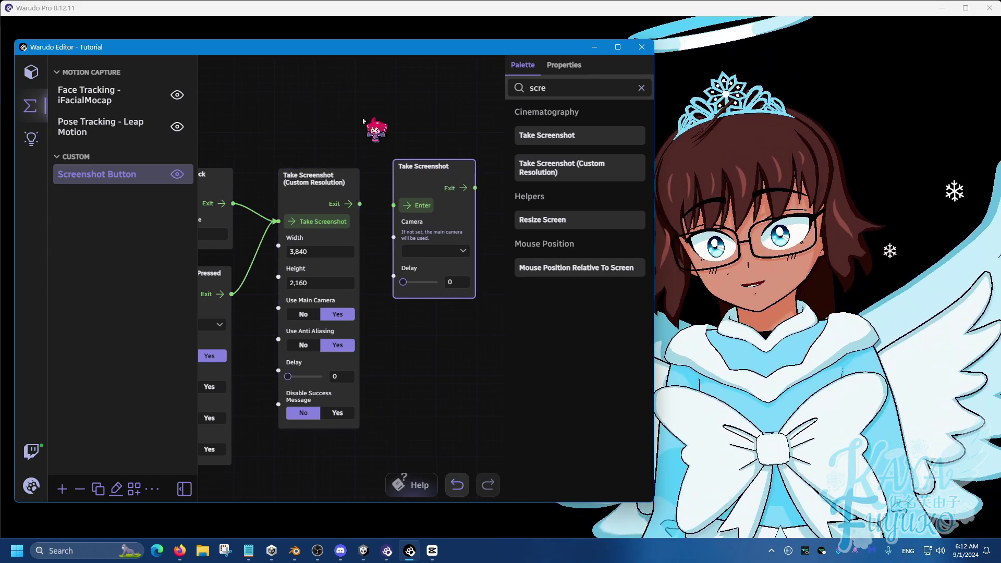
# Step: Rearrange the screenshot nodes, then delete the plain Take Screenshot node
pyautogui.moveTo(322, 182); pyautogui.dragTo(322, 177)
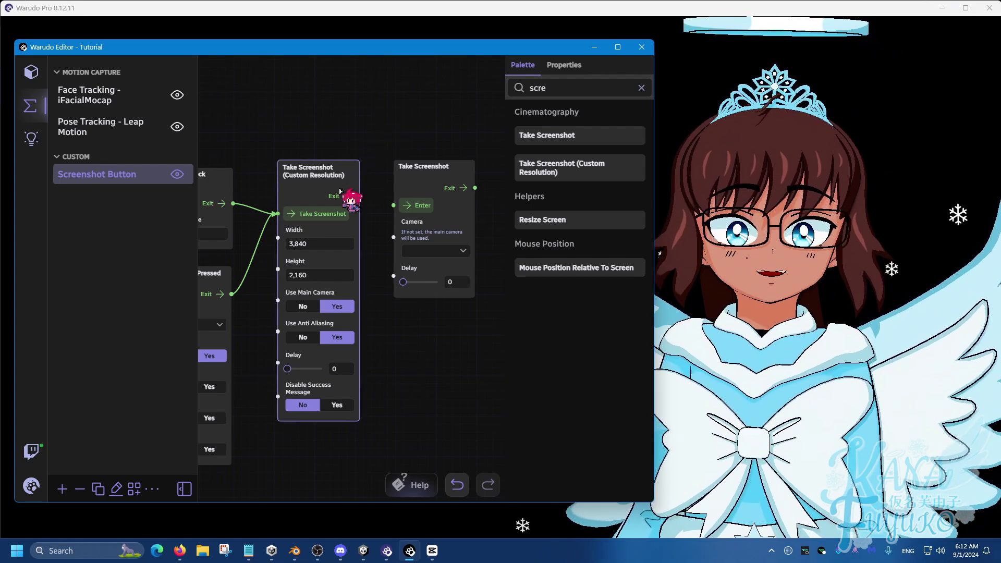
pyautogui.moveTo(336, 194); pyautogui.dragTo(348, 200)
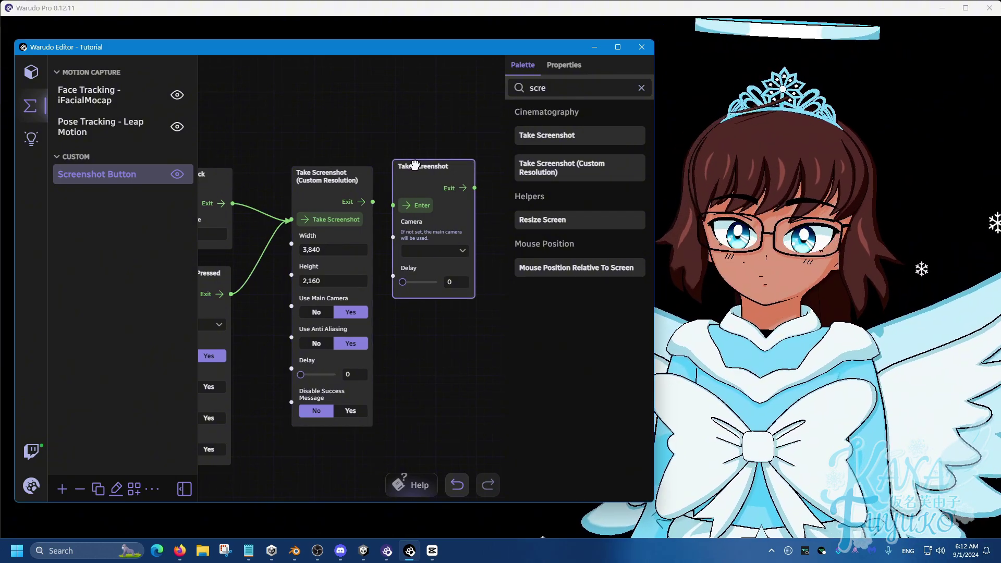
pyautogui.moveTo(415, 166); pyautogui.dragTo(415, 183)
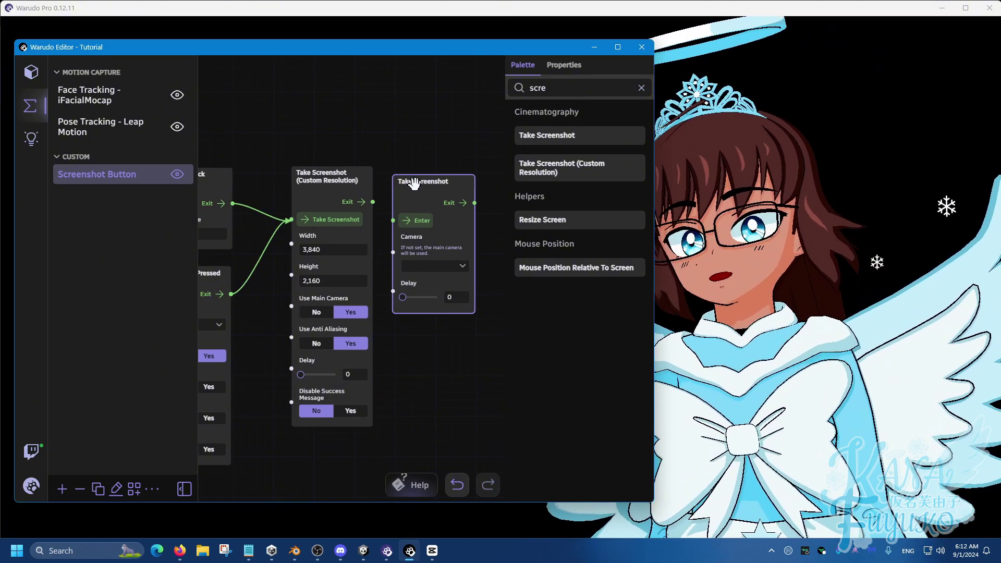
pyautogui.scroll(-3, 415, 395)
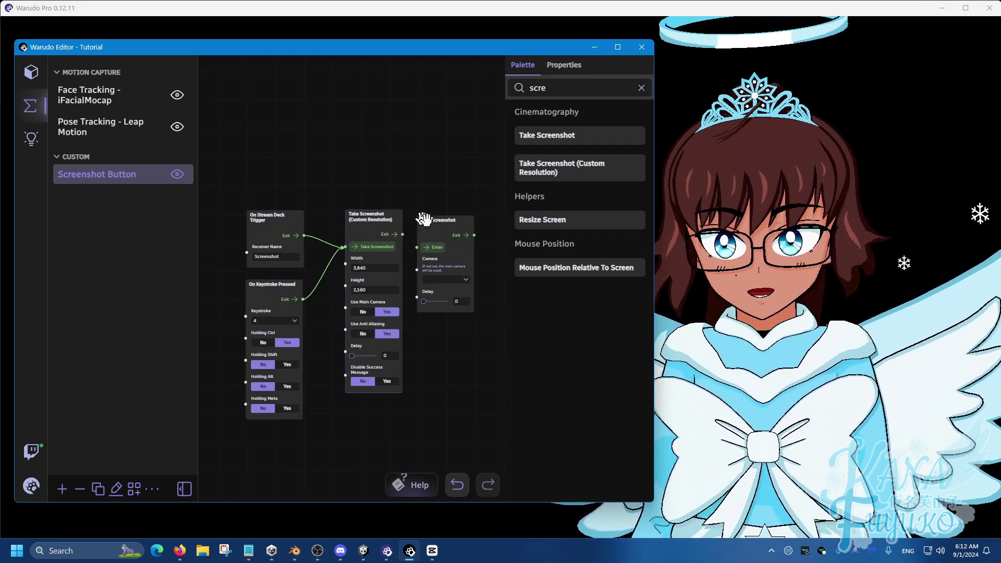
pyautogui.moveTo(425, 219); pyautogui.dragTo(366, 407)
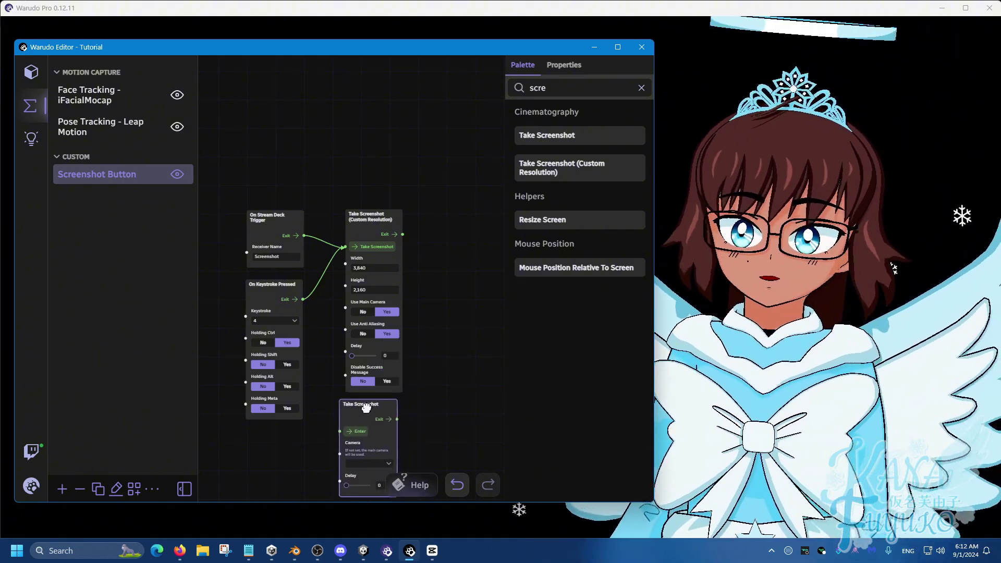
pyautogui.press('Delete')
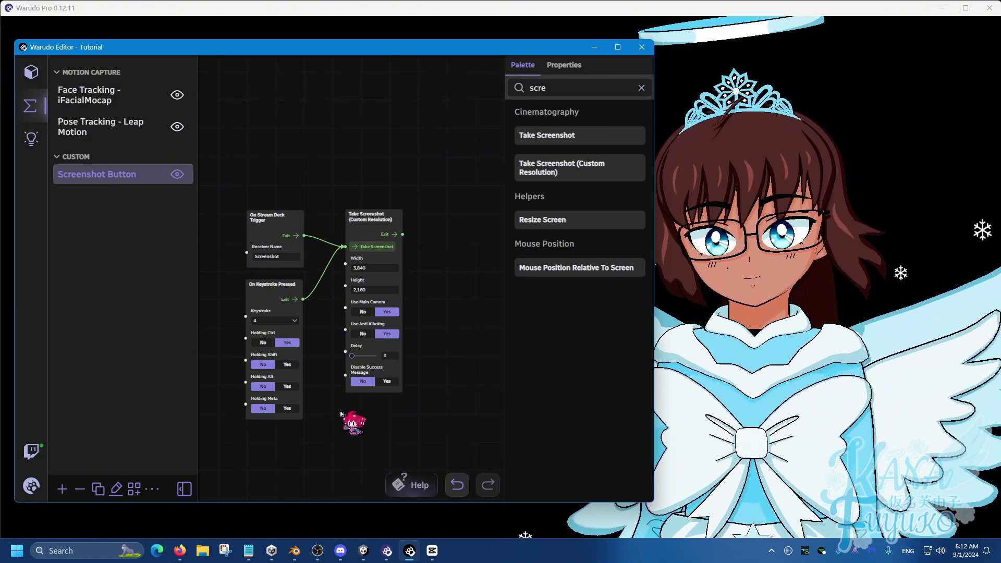
pyautogui.scroll(3, 352, 414)
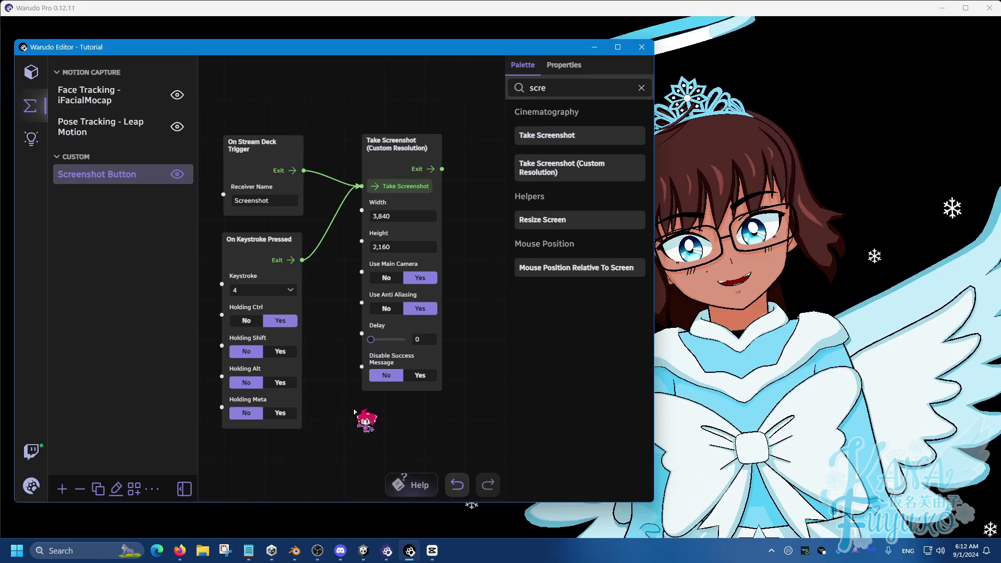